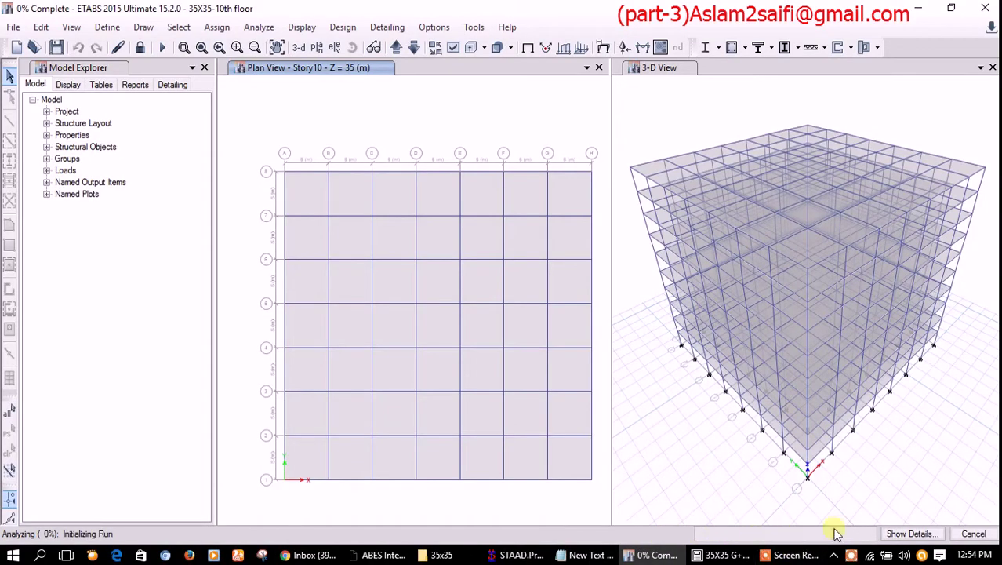
Step: Glance at the Notepad notes while the ETABS reanalysis finishes
{"action": "left_click", "coordinate": [592, 555]}
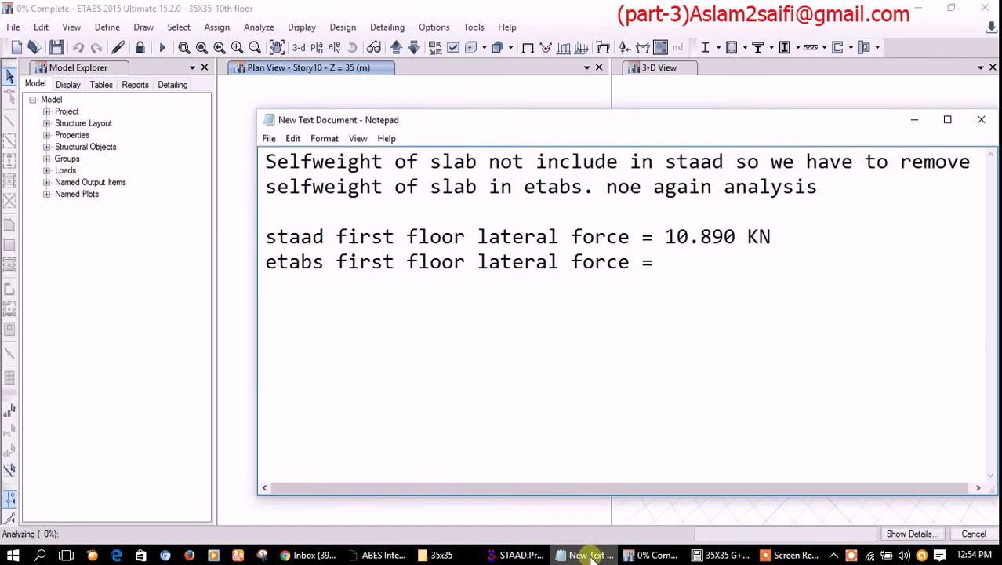
{"action": "left_click", "coordinate": [594, 555]}
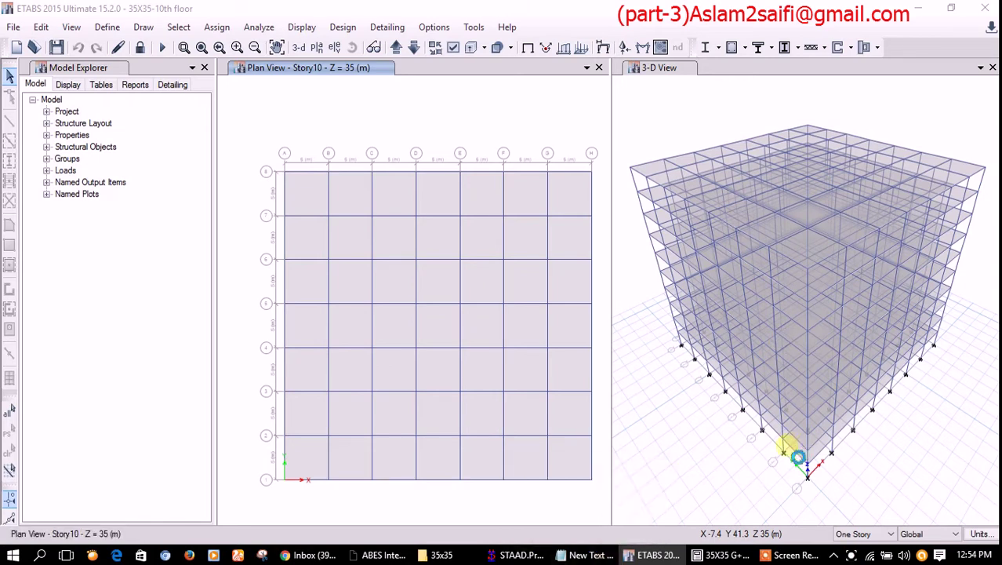
{"action": "left_click", "coordinate": [589, 555]}
{"action": "left_click", "coordinate": [590, 555]}
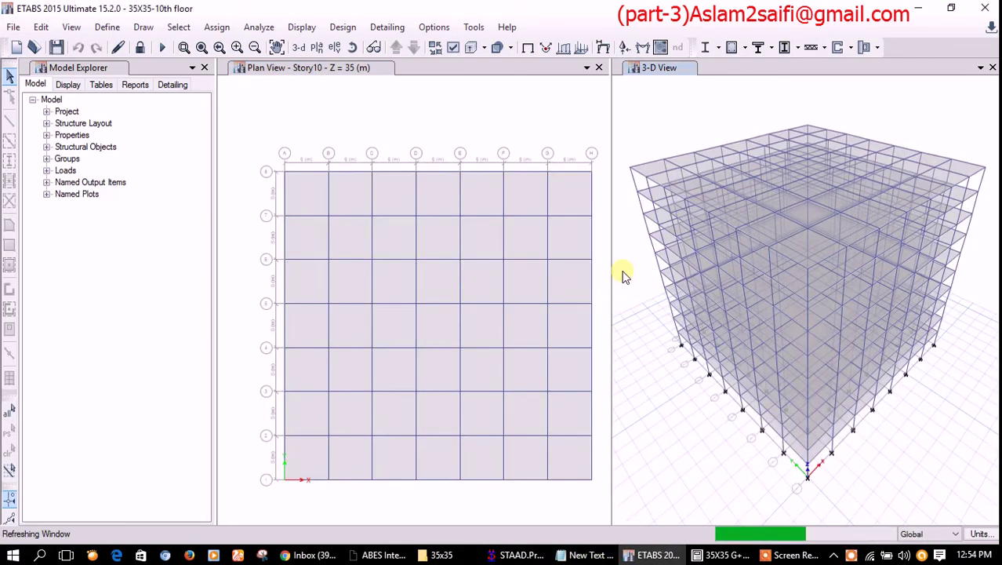
Step: Compare against the STAAD output, then return to ETABS's dead-load deformed view
{"action": "left_click", "coordinate": [704, 557]}
{"action": "left_click", "coordinate": [637, 556]}
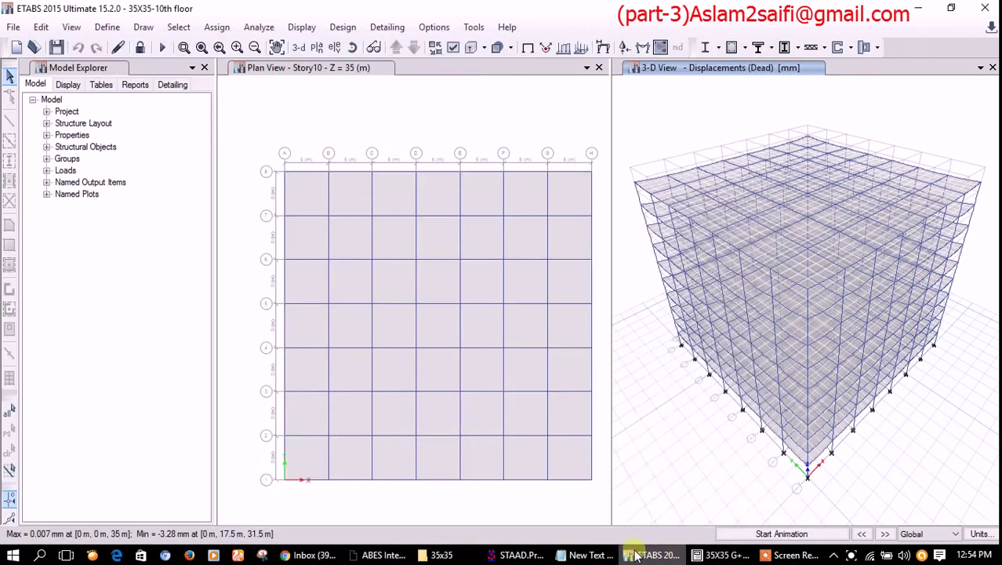
{"action": "left_click", "coordinate": [590, 555]}
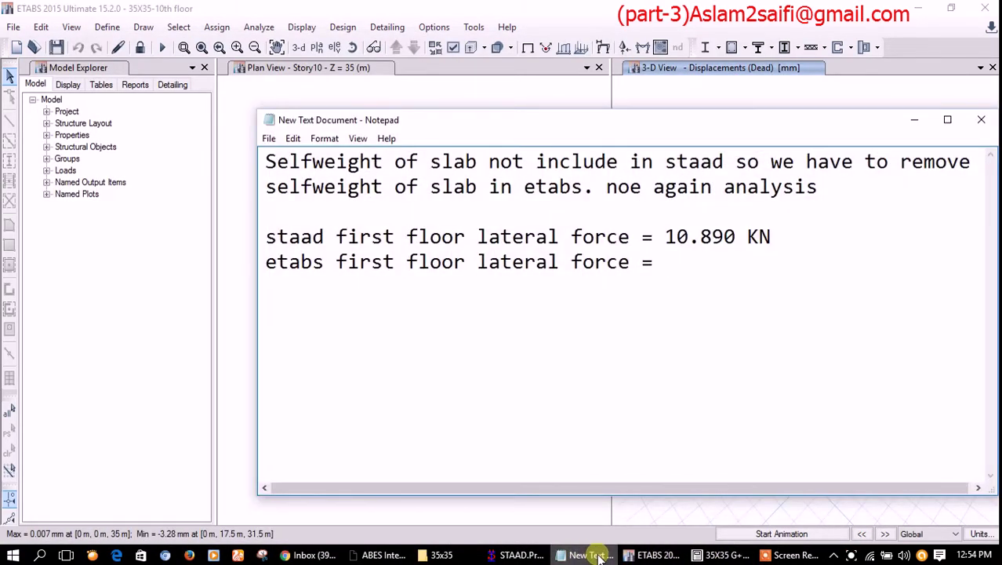
{"action": "left_click", "coordinate": [601, 556]}
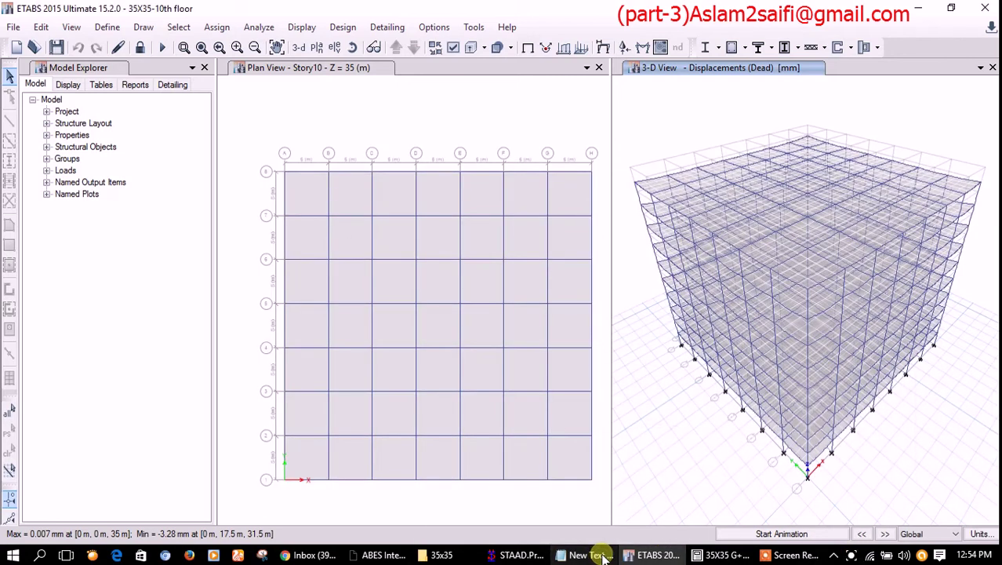
{"action": "left_click", "coordinate": [301, 27]}
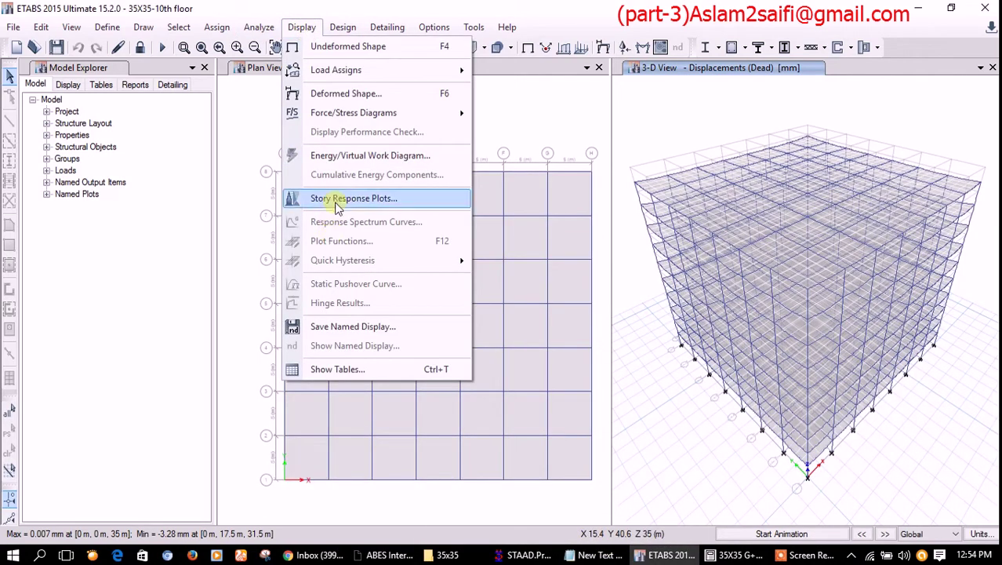
Step: Show Story Response Plots with Display Type set to Auto lateral loads
{"action": "left_click", "coordinate": [337, 200]}
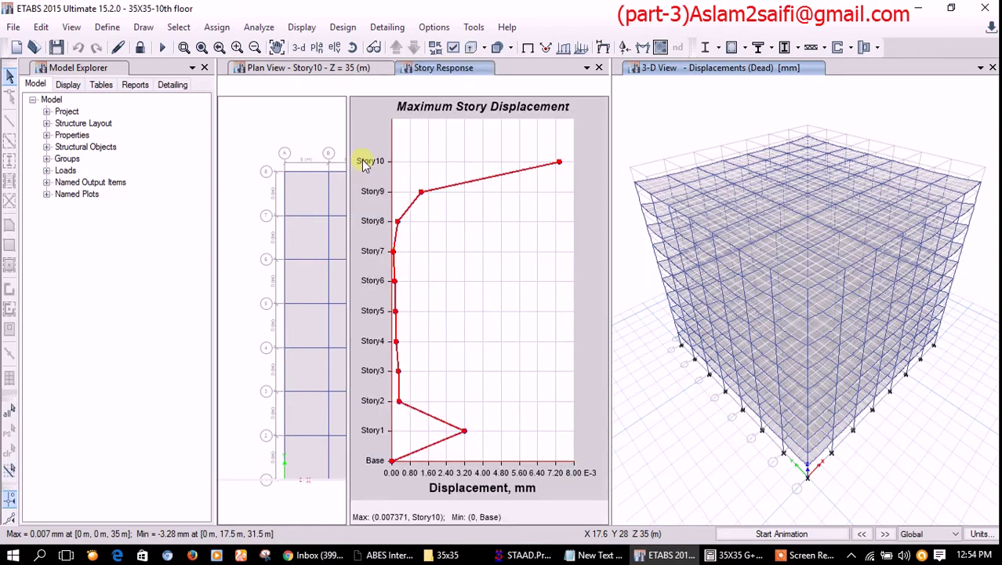
{"action": "left_click", "coordinate": [336, 138]}
{"action": "left_click", "coordinate": [339, 139]}
{"action": "left_click", "coordinate": [330, 154]}
Step: Tabulate the story forces, noting Story1's 6.4915 kN, and compare with STAAD's 10.890
{"action": "left_click", "coordinate": [291, 89]}
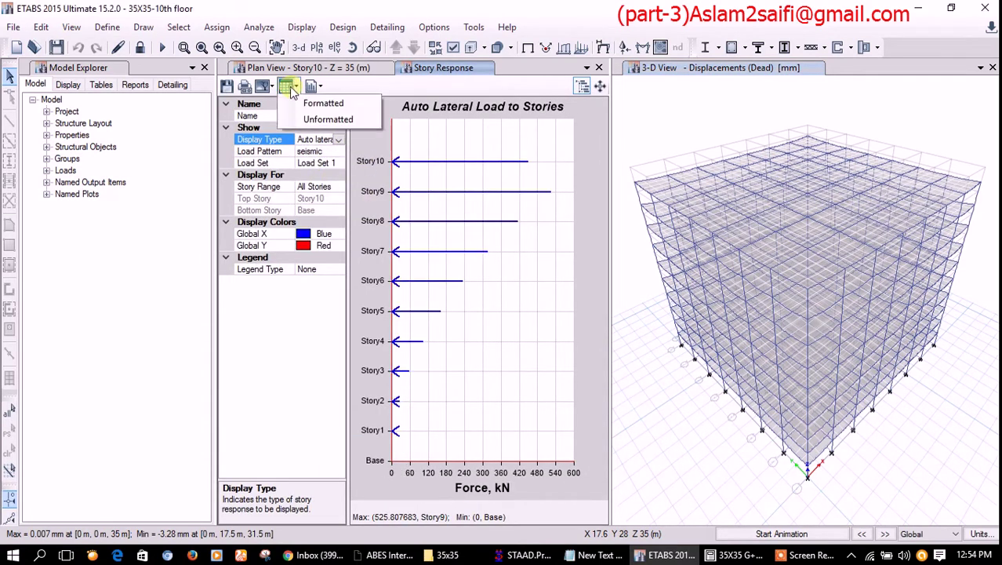
{"action": "left_click", "coordinate": [321, 103]}
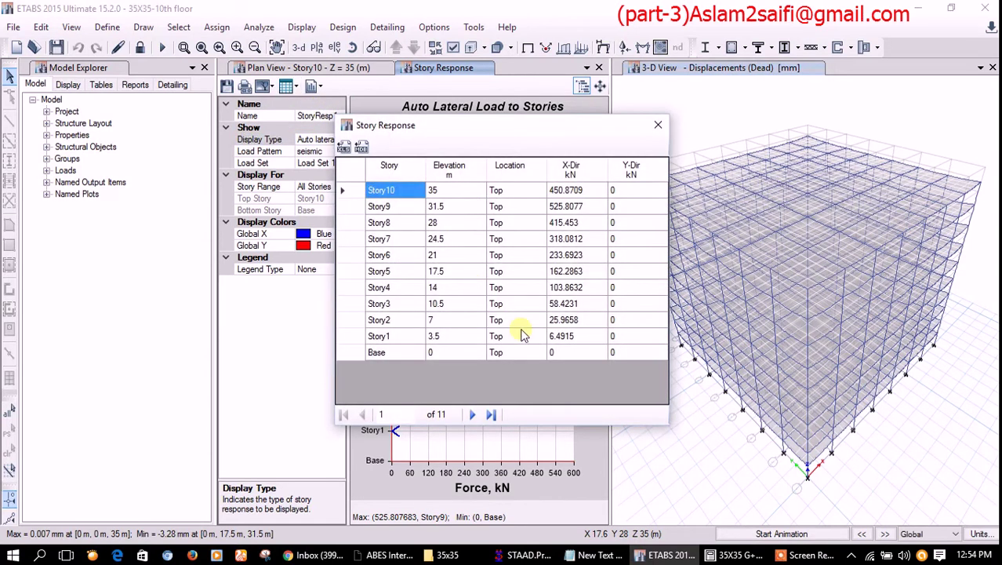
{"action": "left_click", "coordinate": [553, 337]}
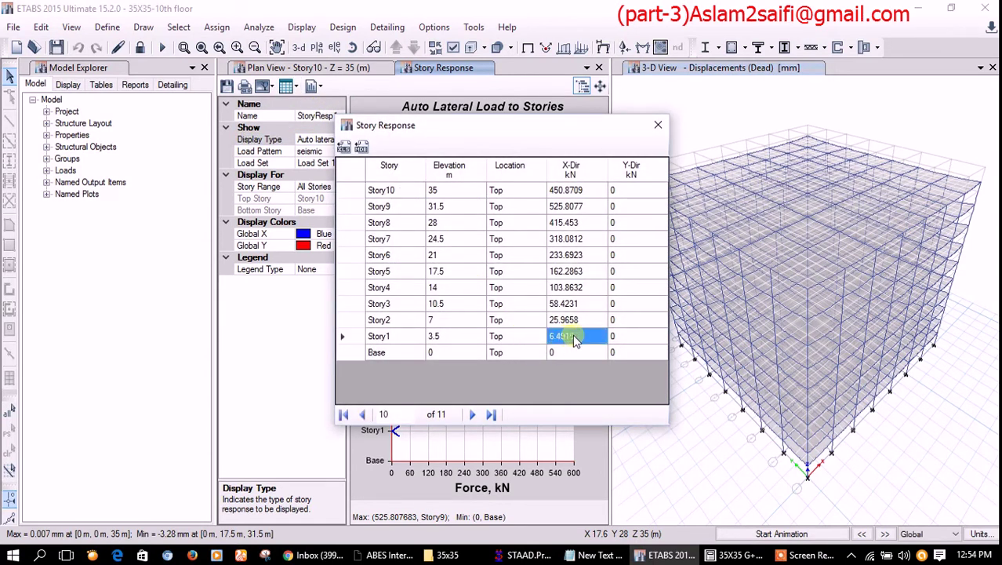
{"action": "left_click", "coordinate": [738, 554]}
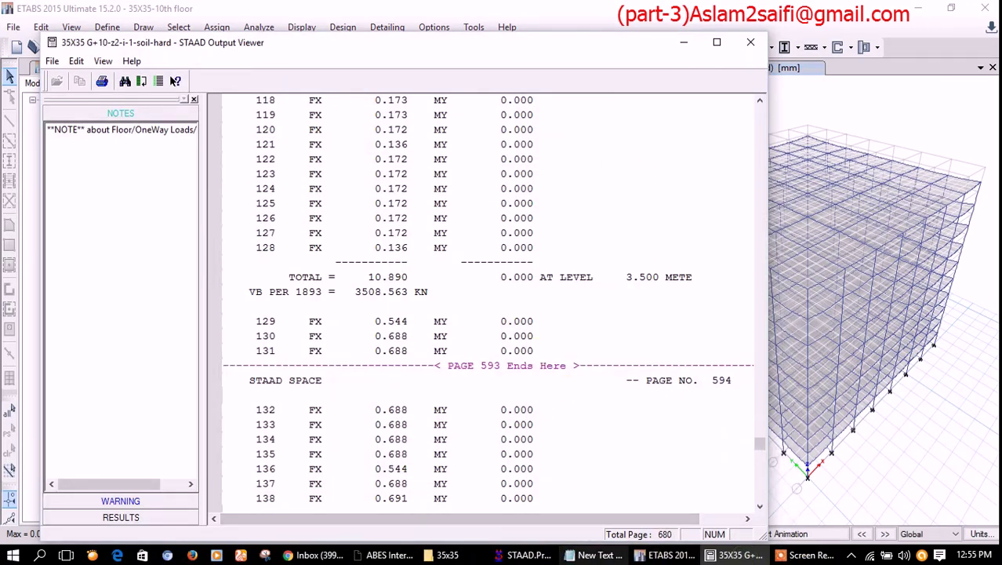
{"action": "left_click", "coordinate": [600, 554]}
Step: Note ETABS force 6.491, 'result is not match', and a plan to check material and dead load
{"action": "left_click", "coordinate": [683, 45]}
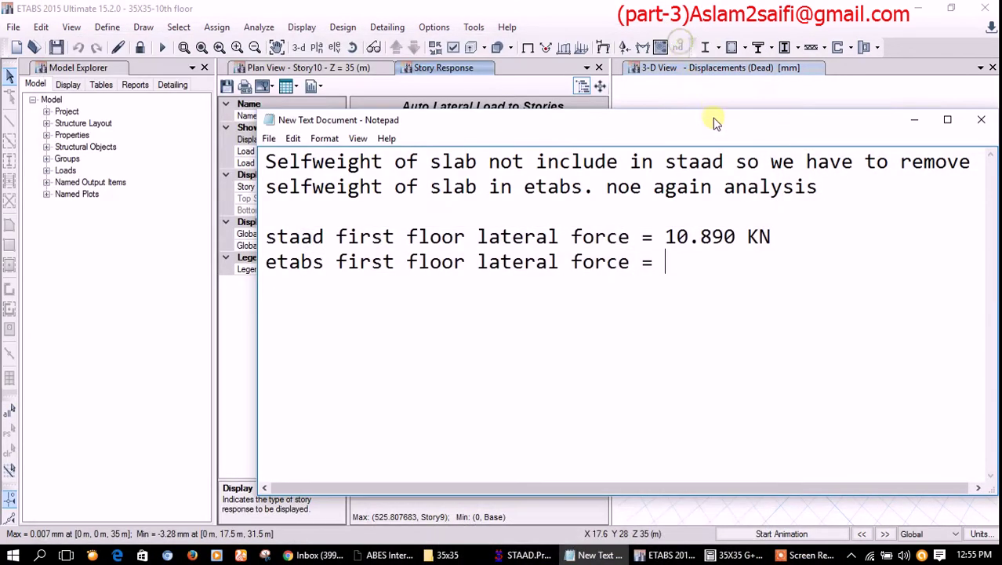
{"action": "type", "text": "6.491"}
{"action": "type", "text": "now we check material property & dead"}
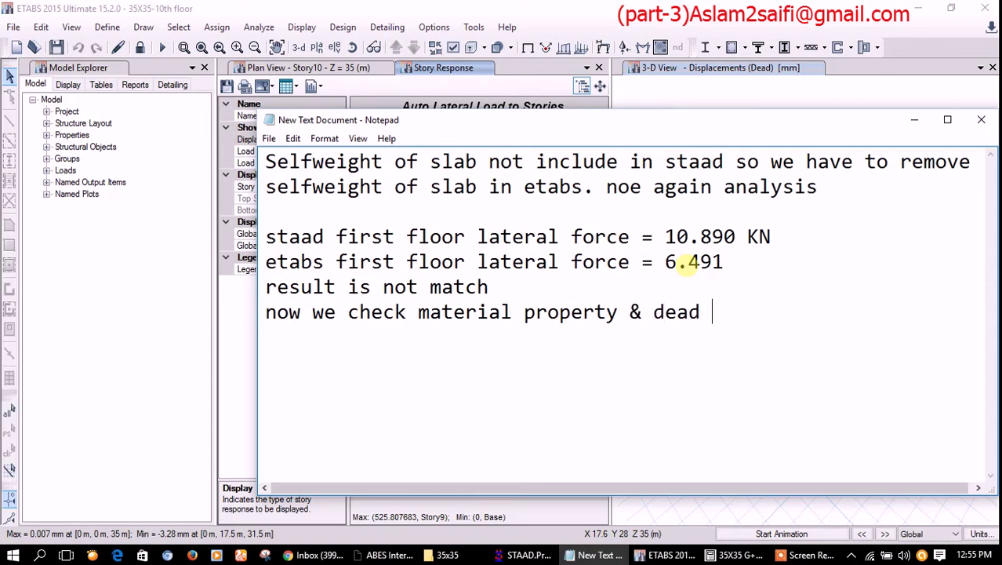
{"action": "type", "text": "load in etabs mass c"}
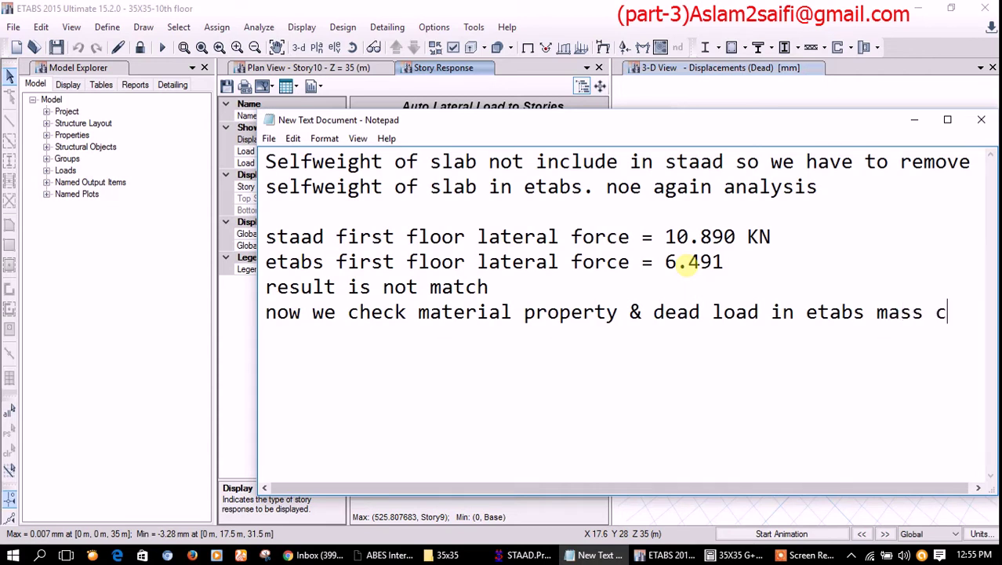
{"action": "type", "text": "mand"}
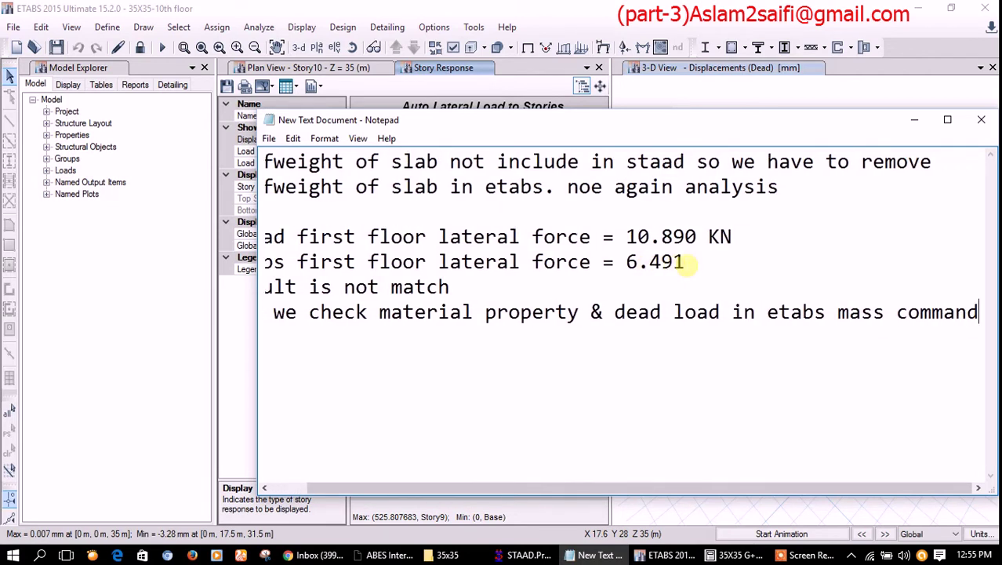
Step: Close the story forces table and unlock the ETABS model
{"action": "left_click", "coordinate": [913, 120]}
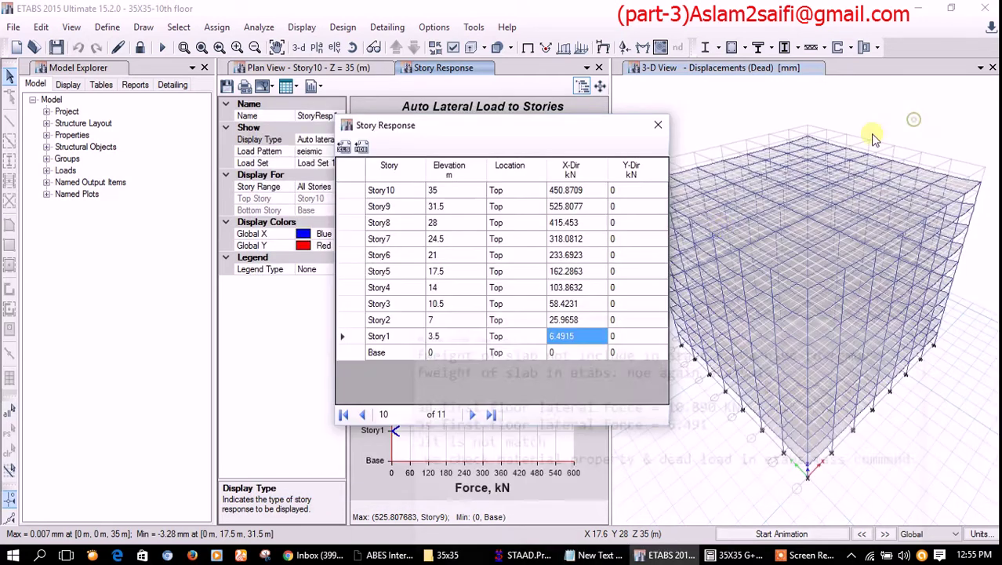
{"action": "left_click", "coordinate": [657, 127]}
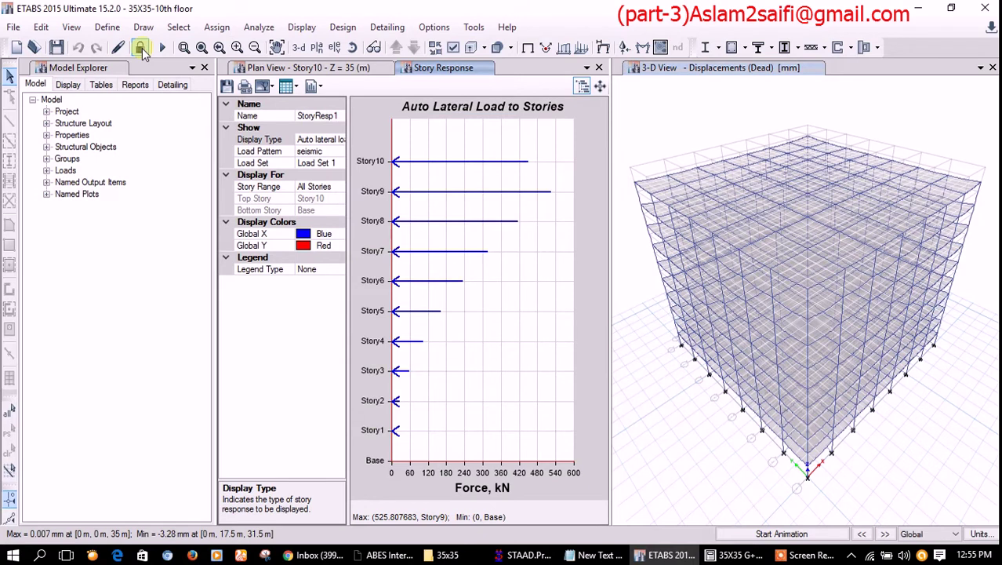
{"action": "left_click", "coordinate": [142, 50]}
{"action": "left_click", "coordinate": [511, 335]}
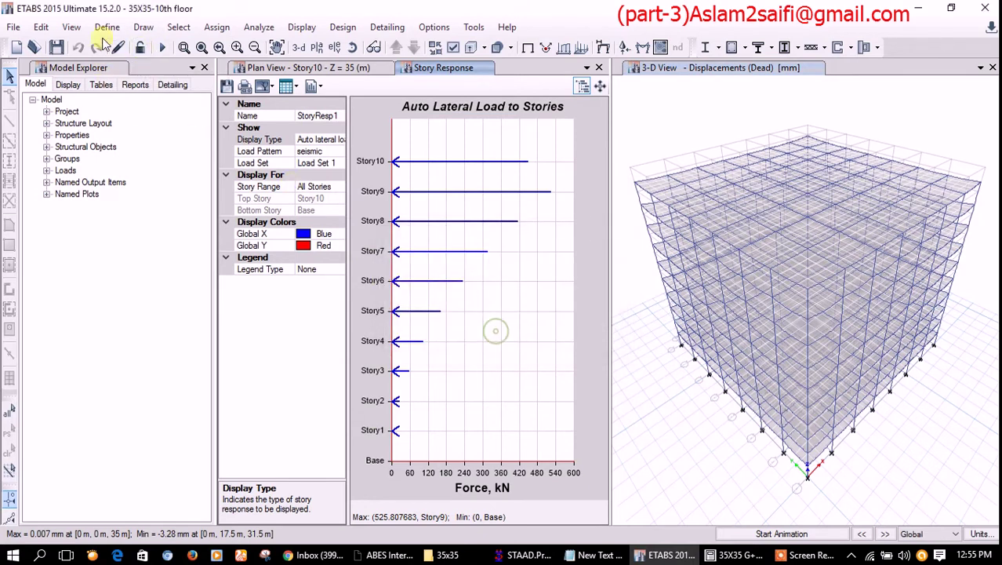
Step: Add Dead with multiplier 1 to the mass source alongside Live 0.25
{"action": "left_click", "coordinate": [108, 27]}
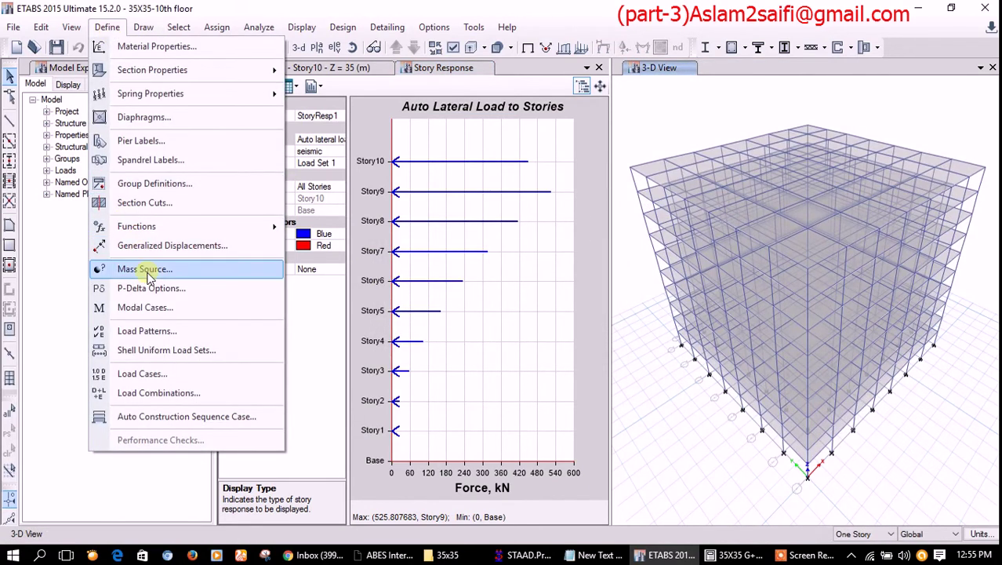
{"action": "left_click", "coordinate": [149, 272]}
{"action": "left_click", "coordinate": [561, 252]}
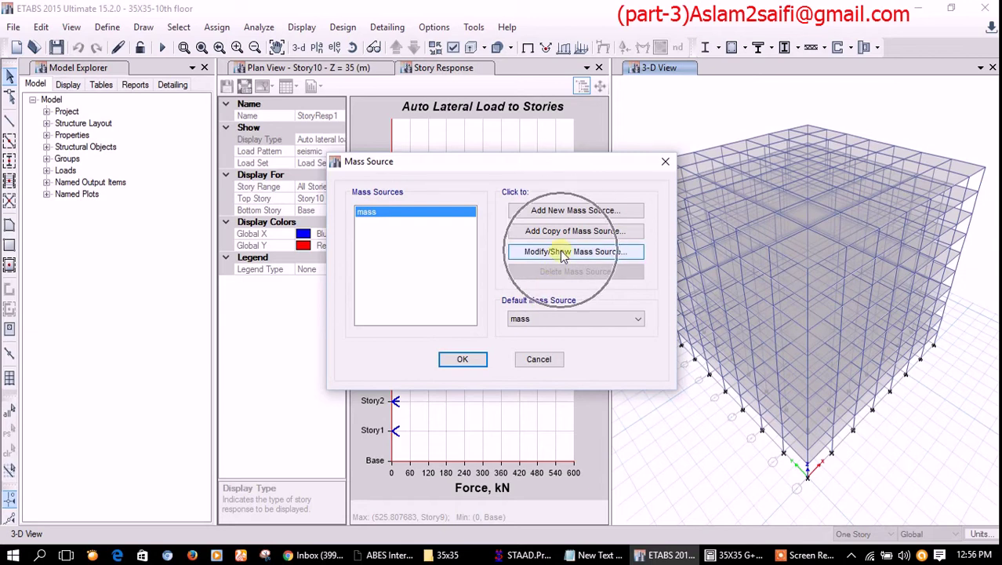
{"action": "left_click", "coordinate": [646, 202]}
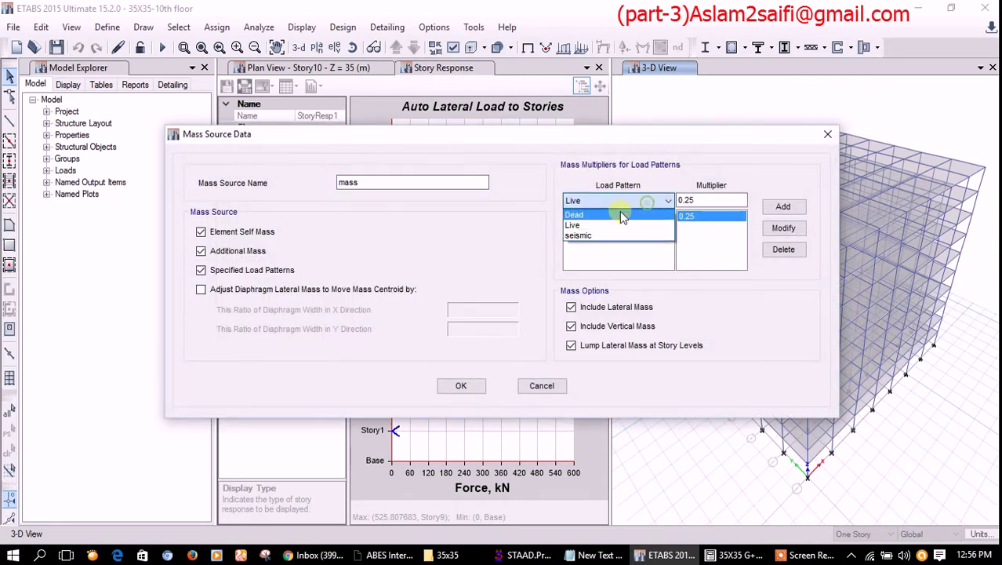
{"action": "left_click", "coordinate": [605, 215]}
{"action": "key", "text": "Tab"}
{"action": "type", "text": "1"}
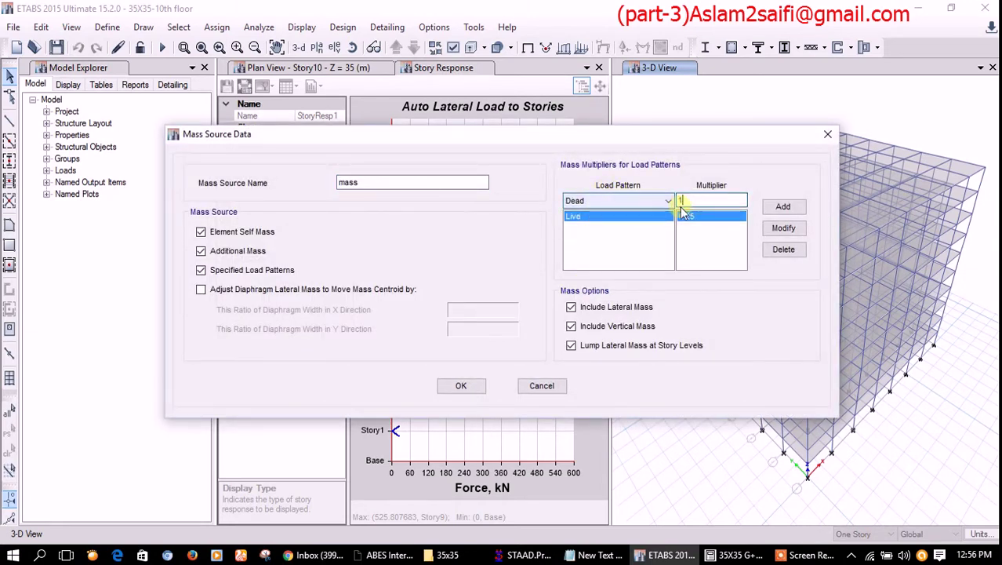
{"action": "left_click", "coordinate": [784, 208]}
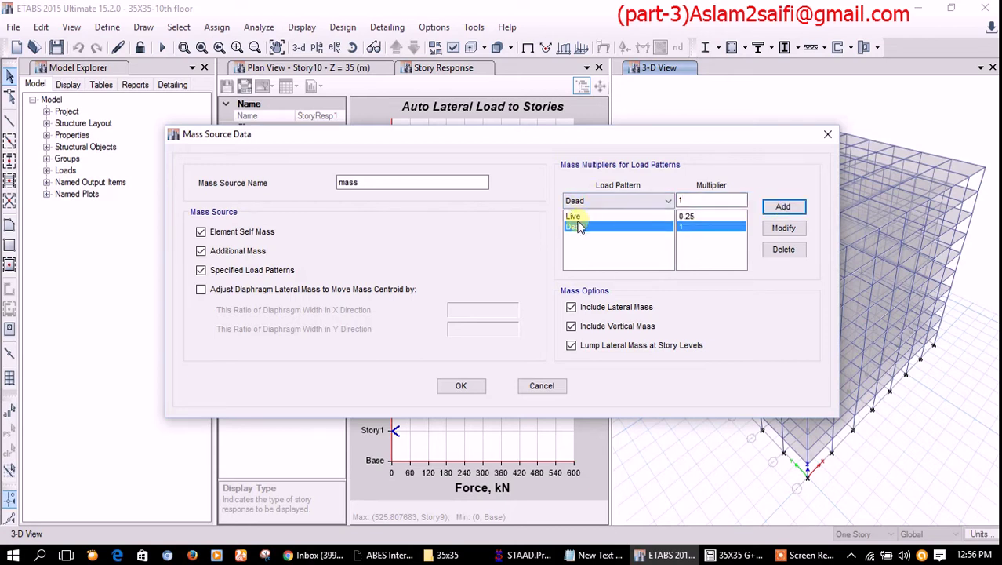
{"action": "left_click", "coordinate": [461, 385]}
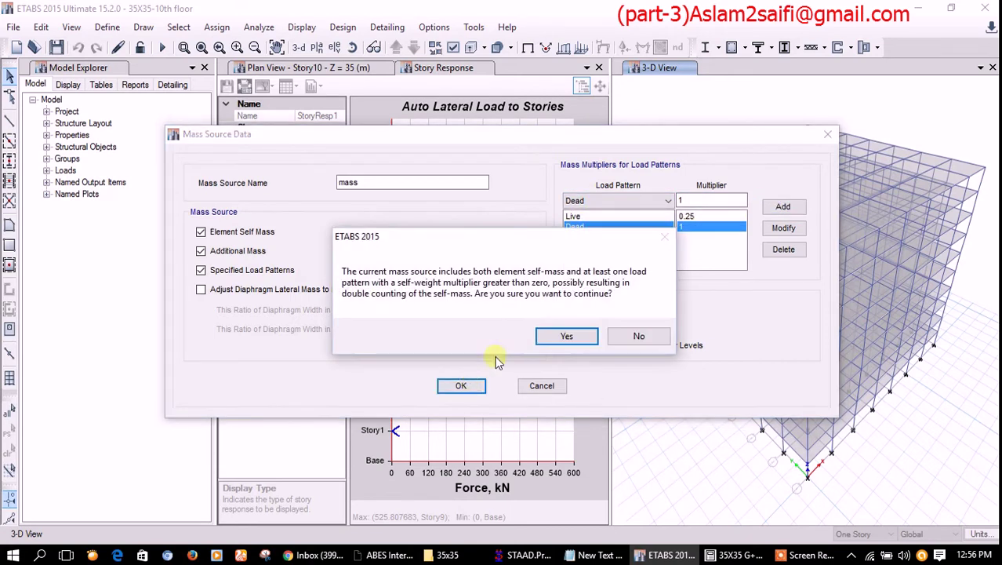
{"action": "left_click", "coordinate": [570, 344]}
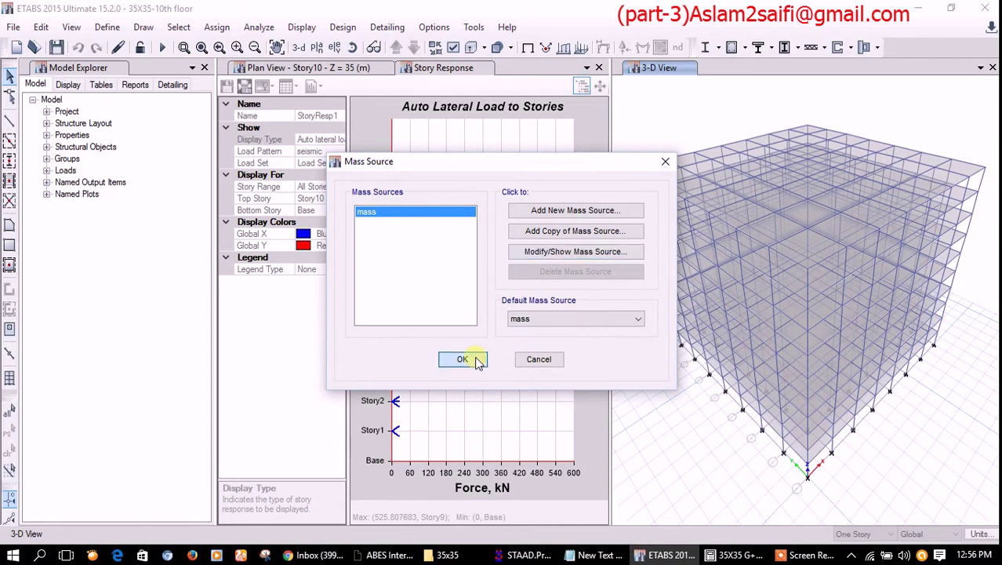
{"action": "left_click", "coordinate": [459, 360]}
{"action": "left_click", "coordinate": [523, 554]}
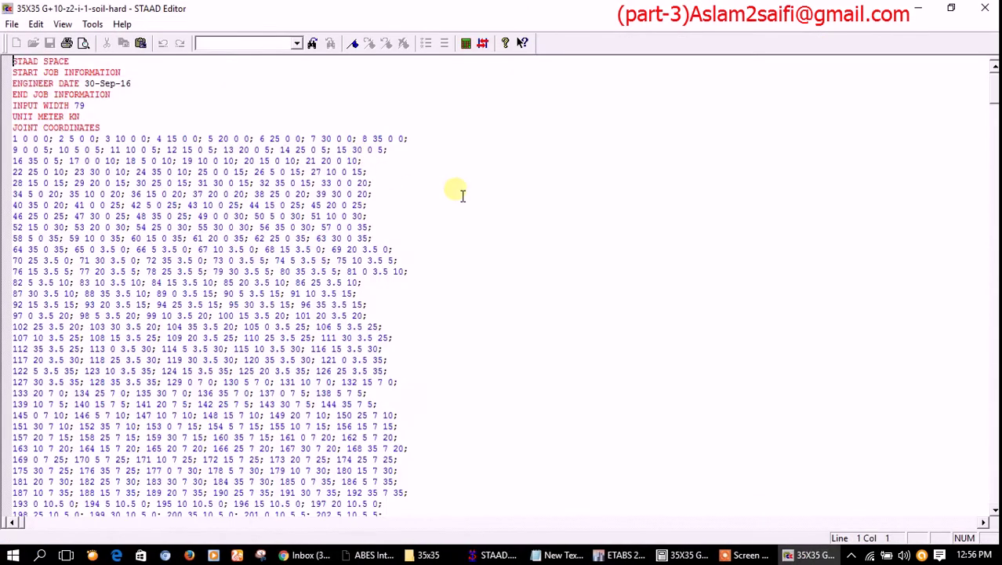
Step: Scroll to DEFINE MATERIAL and select the concrete E, POISSON and DENSITY lines
{"action": "scroll", "coordinate": [454, 196], "scroll_direction": "down", "scroll_amount": 2}
{"action": "left_click_drag", "start_coordinate": [994, 100], "coordinate": [994, 427]}
{"action": "scroll", "coordinate": [502, 282], "scroll_direction": "down", "scroll_amount": 1}
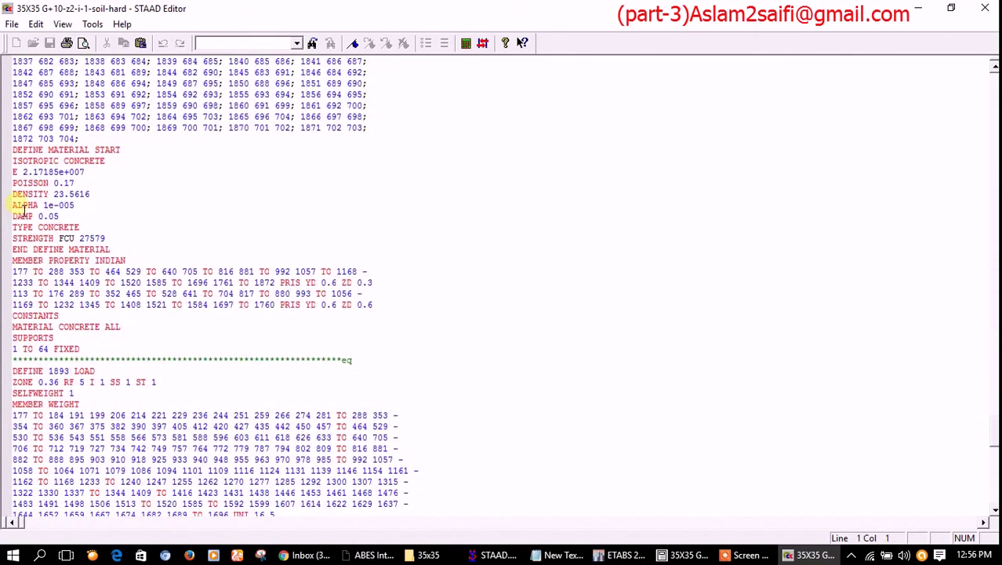
{"action": "left_click_drag", "start_coordinate": [13, 173], "coordinate": [105, 204]}
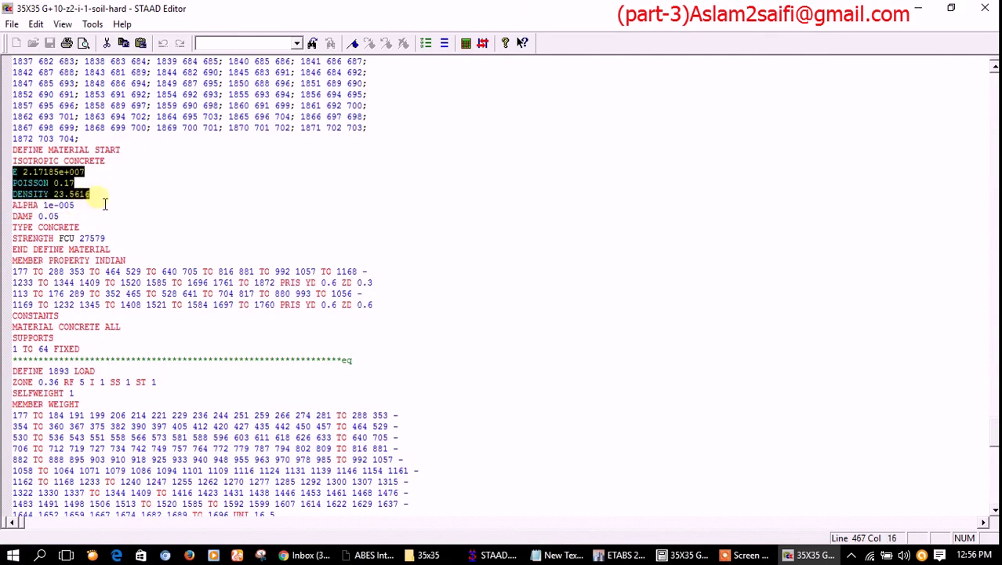
Step: Paste the STAAD E, POISSON and DENSITY values into the notes and enlarge the window
{"action": "left_click", "coordinate": [555, 554]}
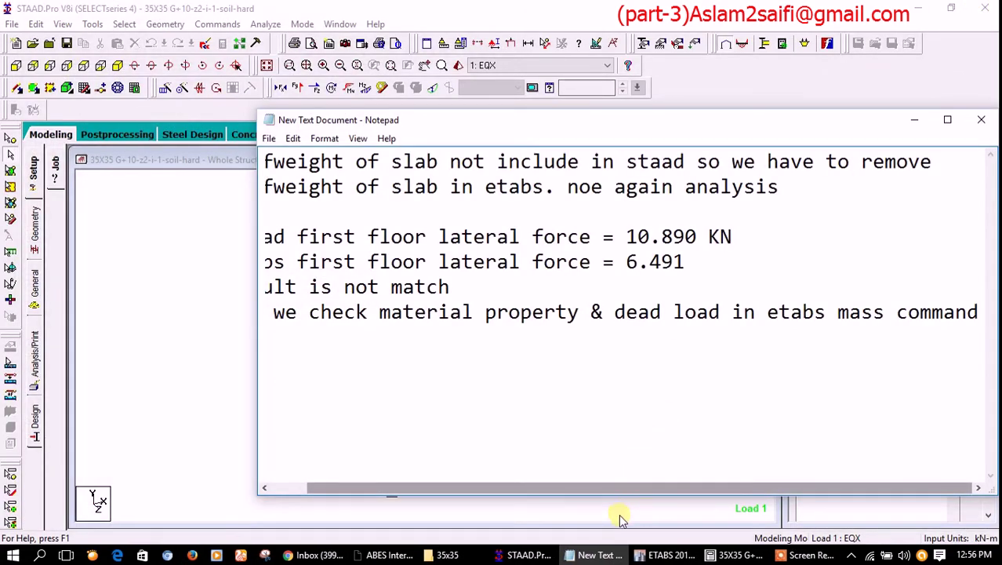
{"action": "key", "text": "Return"}
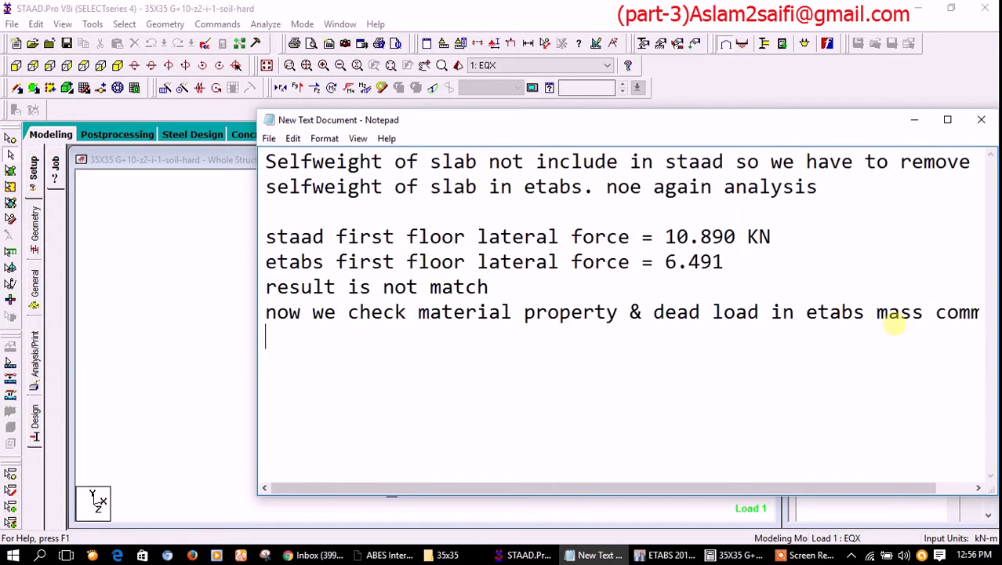
{"action": "type", "text": "E 2.17185e+007 POISSON 0.17 DENSITY 23.5616"}
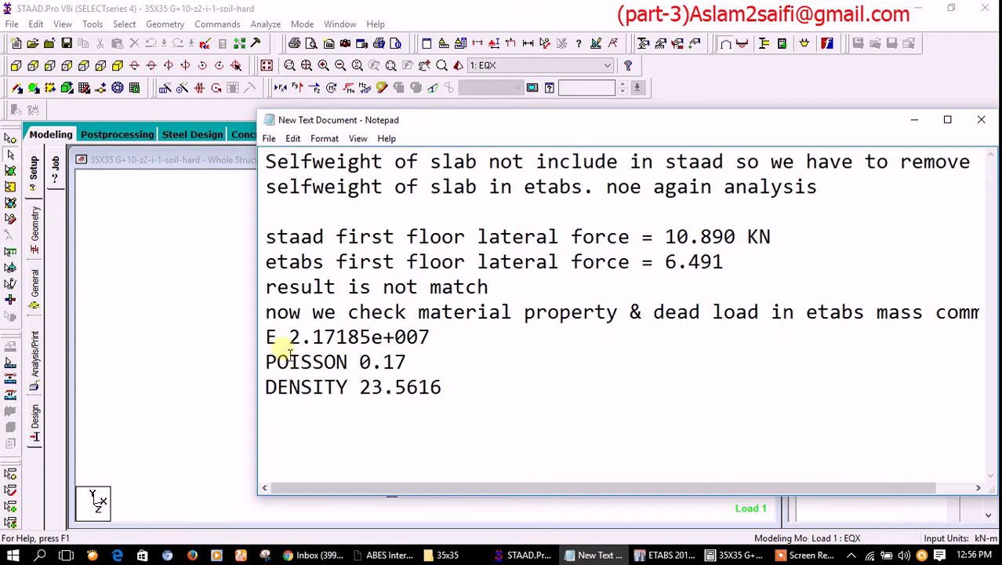
{"action": "left_click", "coordinate": [956, 322]}
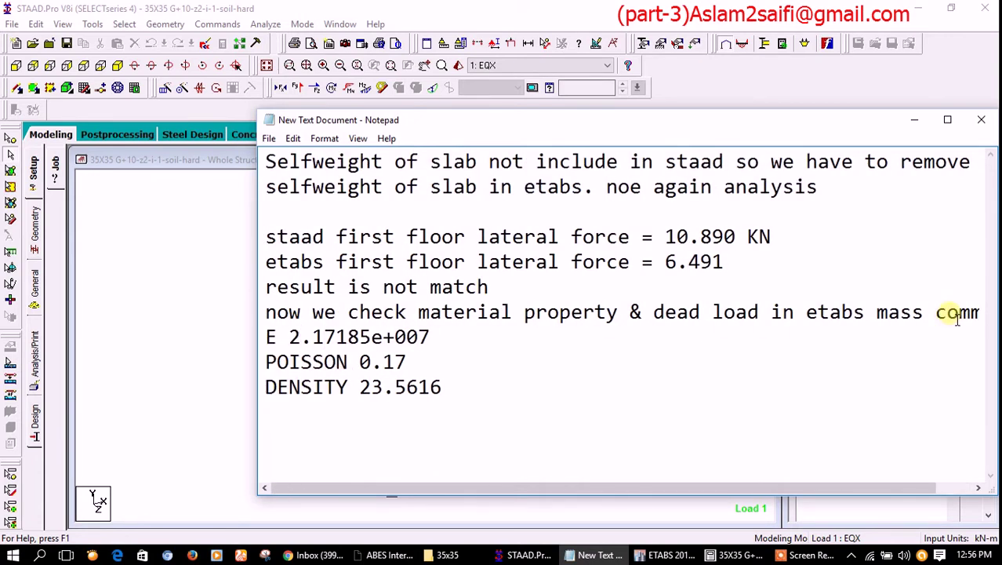
{"action": "mouse_move", "coordinate": [730, 112]}
{"action": "left_mouse_down"}
{"action": "mouse_move", "coordinate": [587, 99]}
{"action": "mouse_move", "coordinate": [588, 86]}
{"action": "left_mouse_up"}
{"action": "left_click_drag", "start_coordinate": [662, 94], "coordinate": [490, 67]}
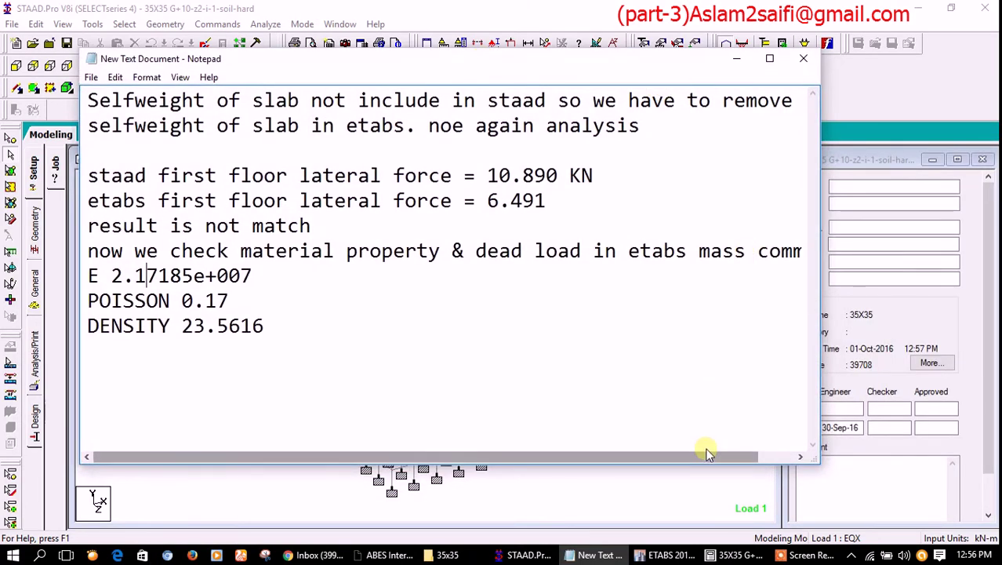
{"action": "left_click_drag", "start_coordinate": [706, 453], "coordinate": [727, 456]}
{"action": "left_click_drag", "start_coordinate": [818, 463], "coordinate": [969, 501]}
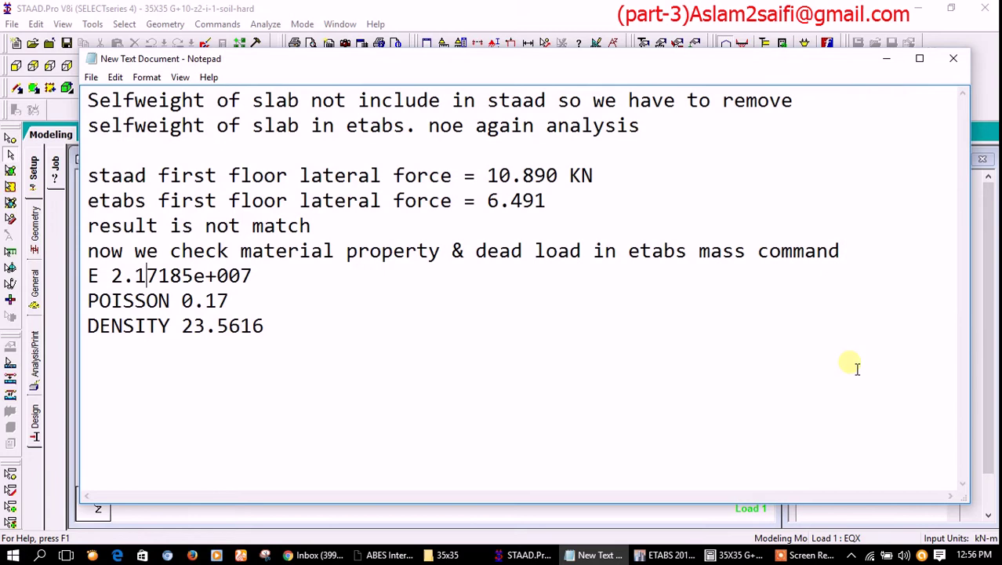
Step: Add a 'Staad material' heading and select the E 2.17185e+007 line
{"action": "left_click", "coordinate": [851, 250]}
{"action": "key", "text": "Return"}
{"action": "type", "text": "Staad ma"}
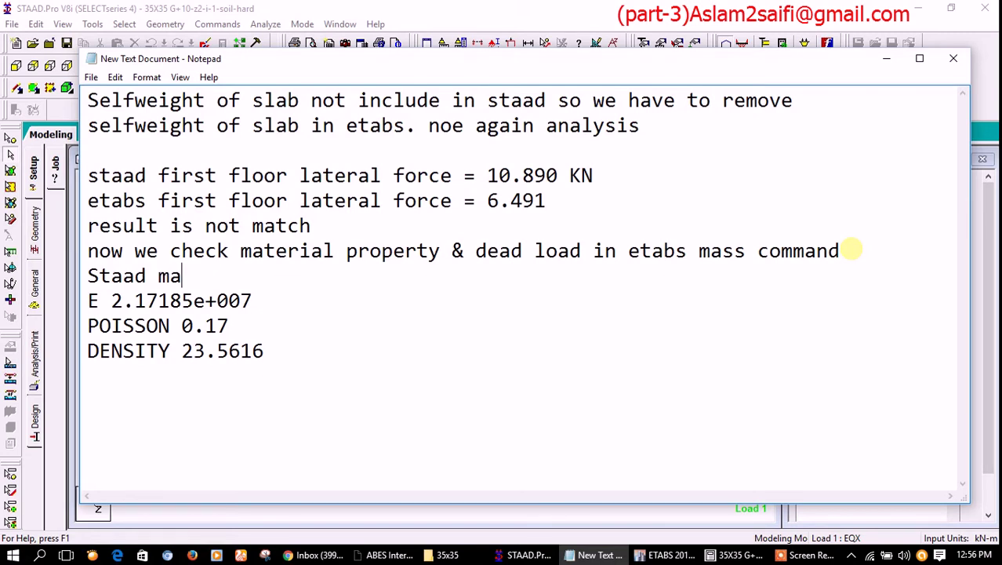
{"action": "type", "text": "terial"}
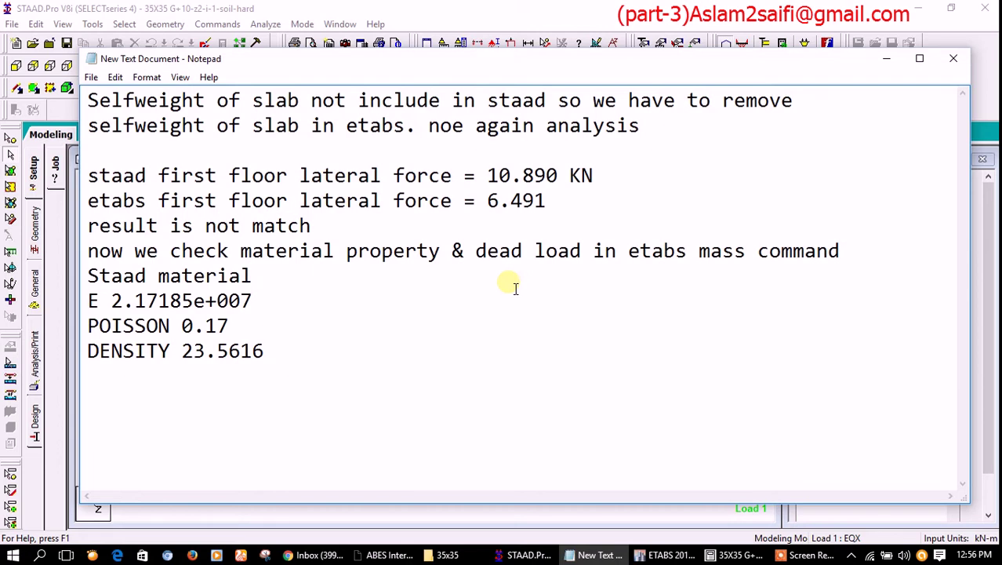
{"action": "left_click", "coordinate": [92, 303]}
{"action": "left_click_drag", "start_coordinate": [98, 304], "coordinate": [287, 296]}
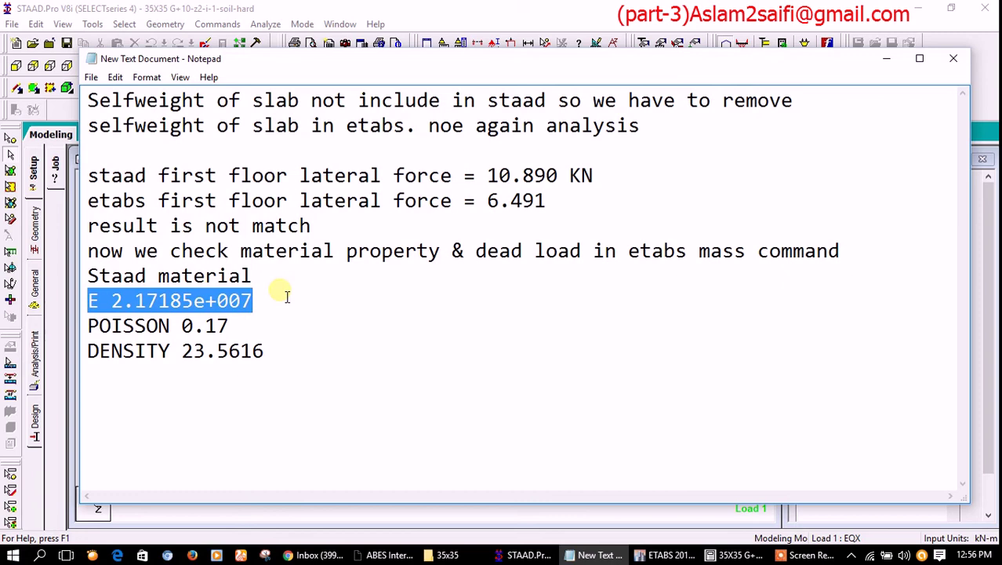
{"action": "left_click", "coordinate": [502, 553]}
Step: Open the M25 material's property data in ETABS
{"action": "left_click", "coordinate": [667, 555]}
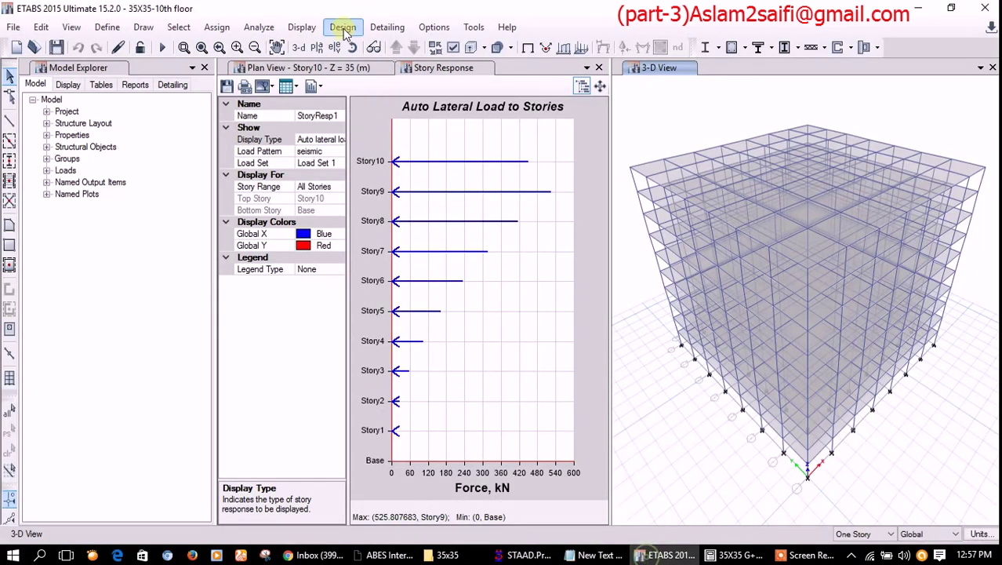
{"action": "left_click", "coordinate": [107, 27]}
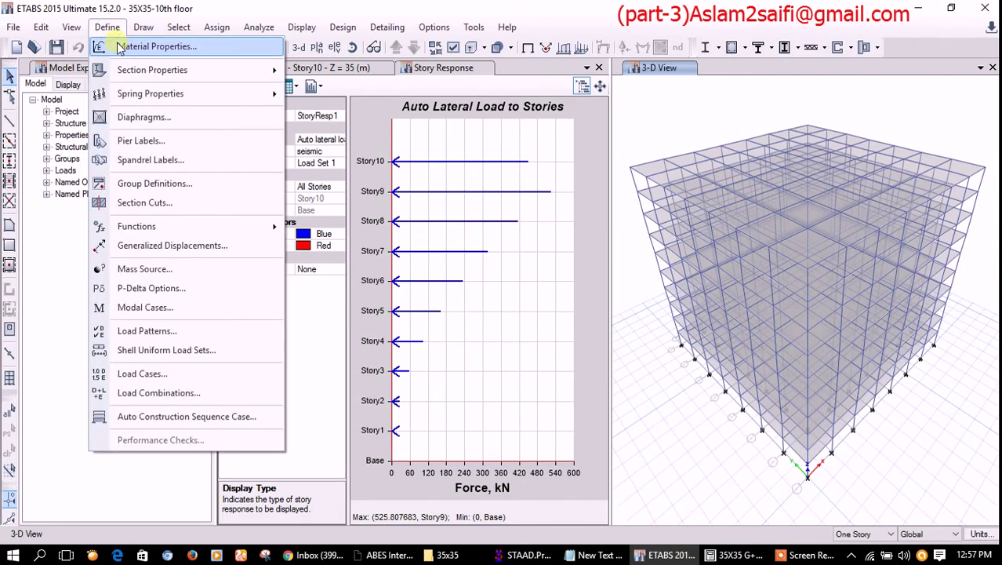
{"action": "left_click", "coordinate": [117, 47]}
{"action": "left_click", "coordinate": [362, 226]}
{"action": "left_click", "coordinate": [549, 234]}
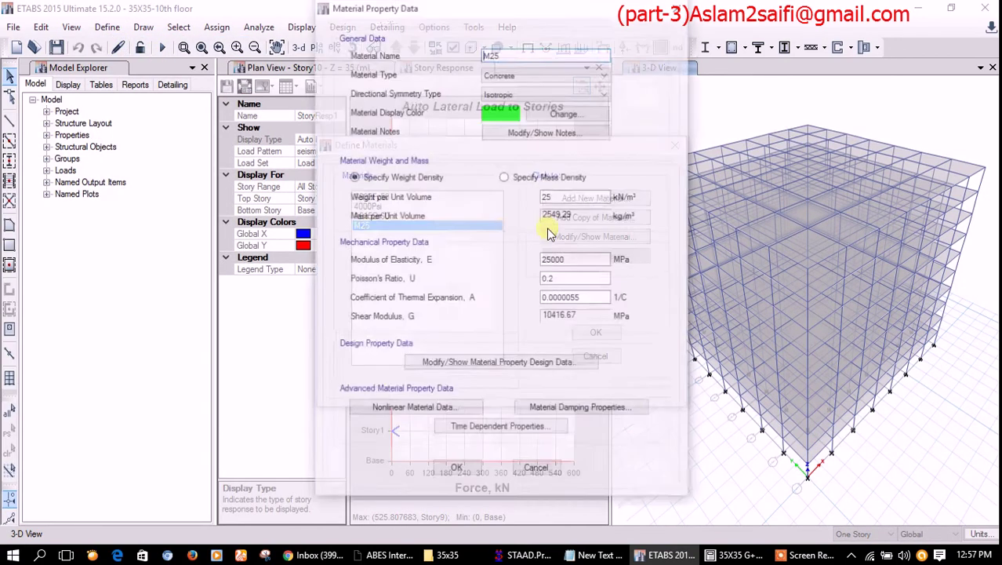
Step: Set M25 weight 23.5616 kN/m³, E 21718 MPa and Poisson 0.17, and confirm
{"action": "double_click", "coordinate": [558, 197]}
{"action": "type", "text": "2"}
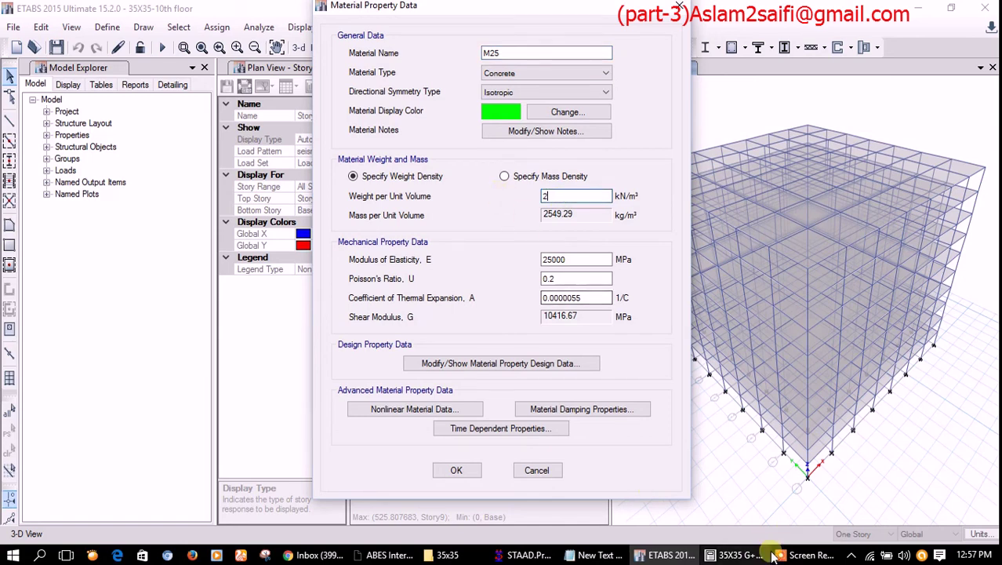
{"action": "left_click", "coordinate": [604, 555]}
{"action": "left_click", "coordinate": [606, 560]}
{"action": "double_click", "coordinate": [588, 259]}
{"action": "type", "text": "21718"}
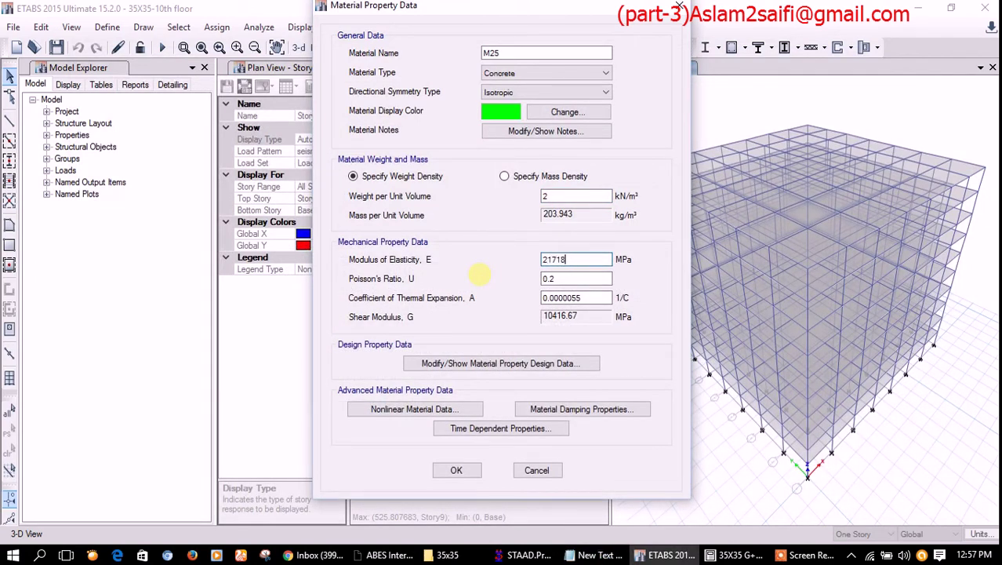
{"action": "key", "text": "Tab"}
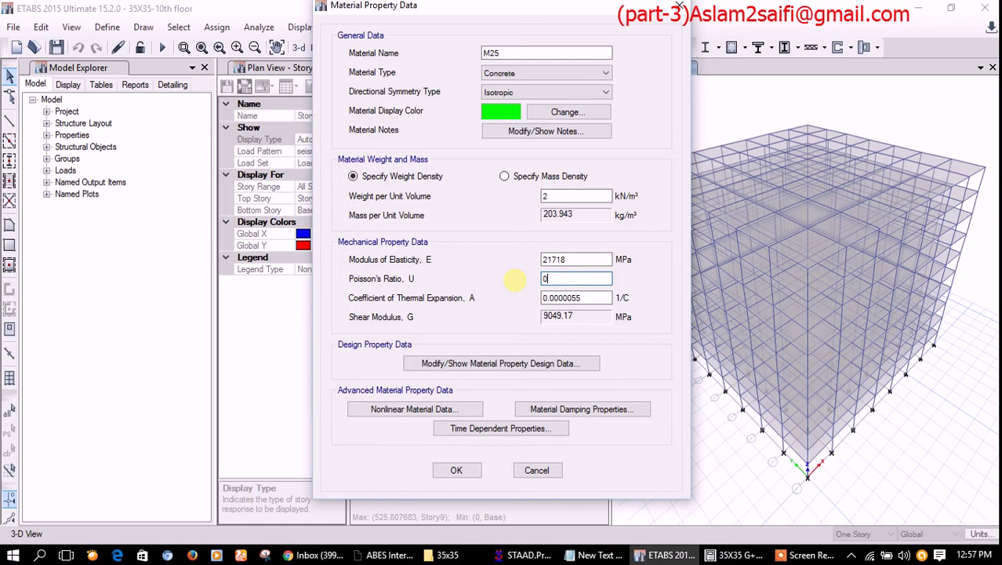
{"action": "left_click", "coordinate": [581, 556]}
{"action": "left_click", "coordinate": [581, 556]}
{"action": "type", "text": "3.5616"}
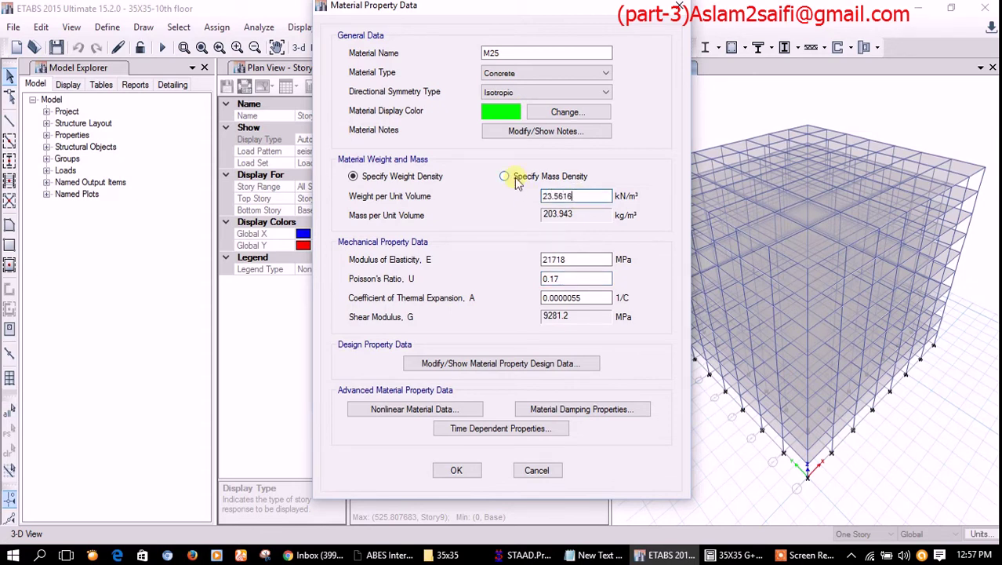
{"action": "left_click_drag", "start_coordinate": [590, 198], "coordinate": [541, 197]}
{"action": "left_click", "coordinate": [461, 470]}
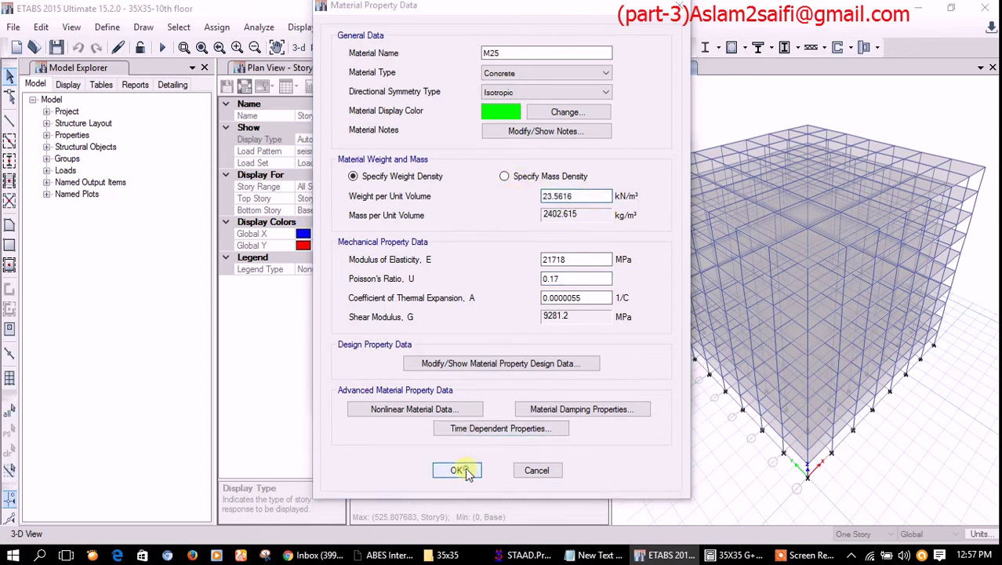
{"action": "left_click", "coordinate": [594, 335]}
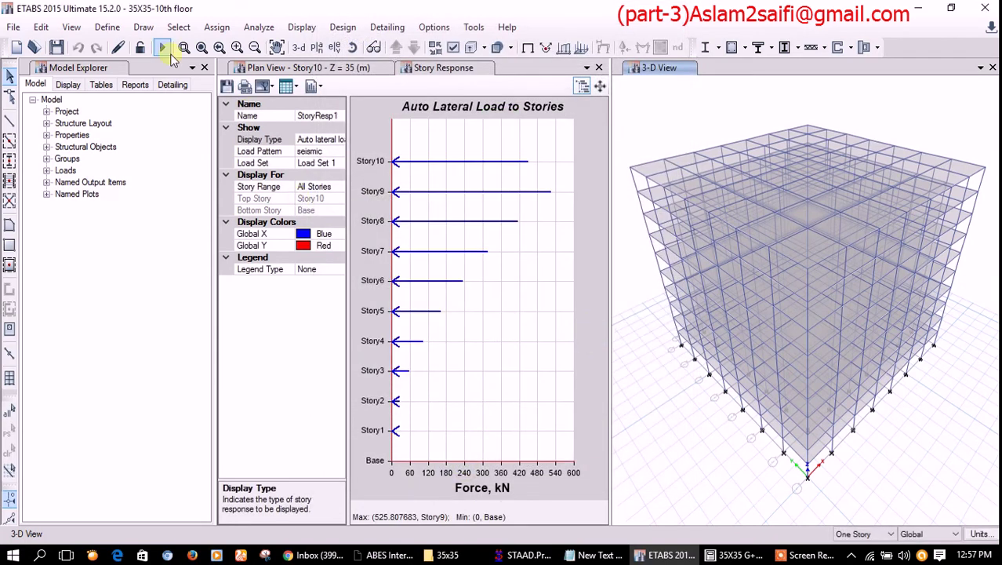
Step: Rerun the analysis and start a new line after the density value in the notes
{"action": "left_click", "coordinate": [165, 49]}
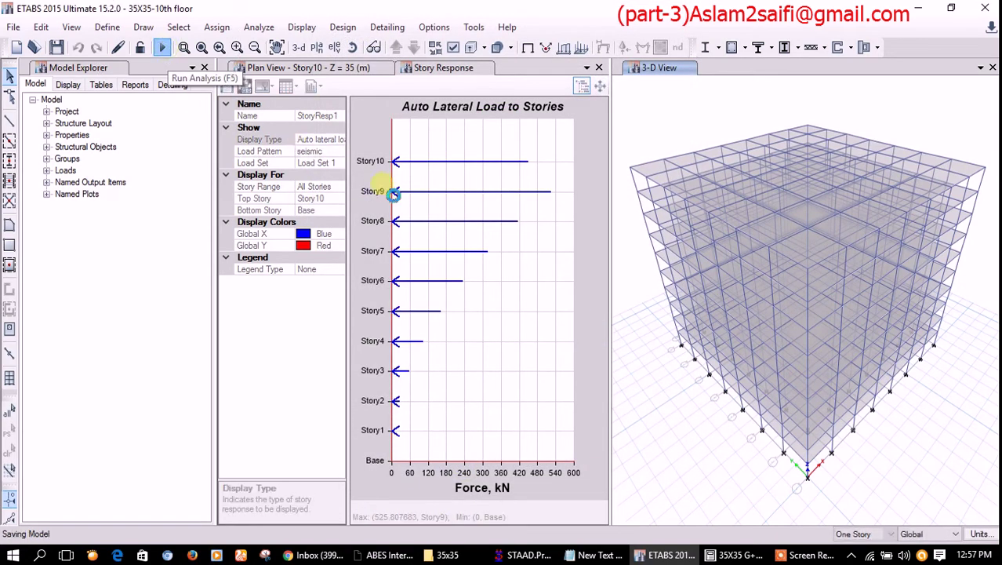
{"action": "left_click", "coordinate": [588, 557]}
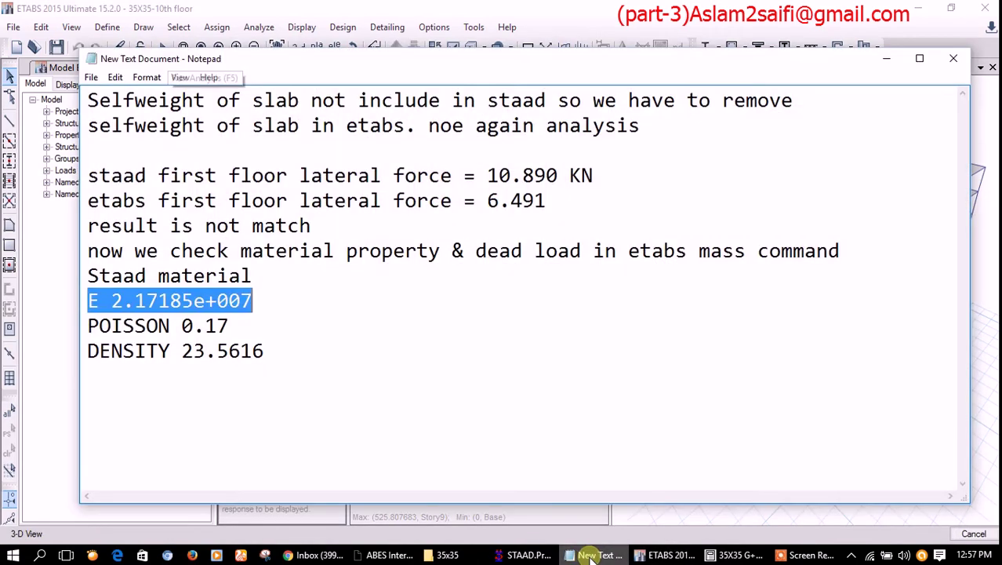
{"action": "left_click", "coordinate": [588, 557]}
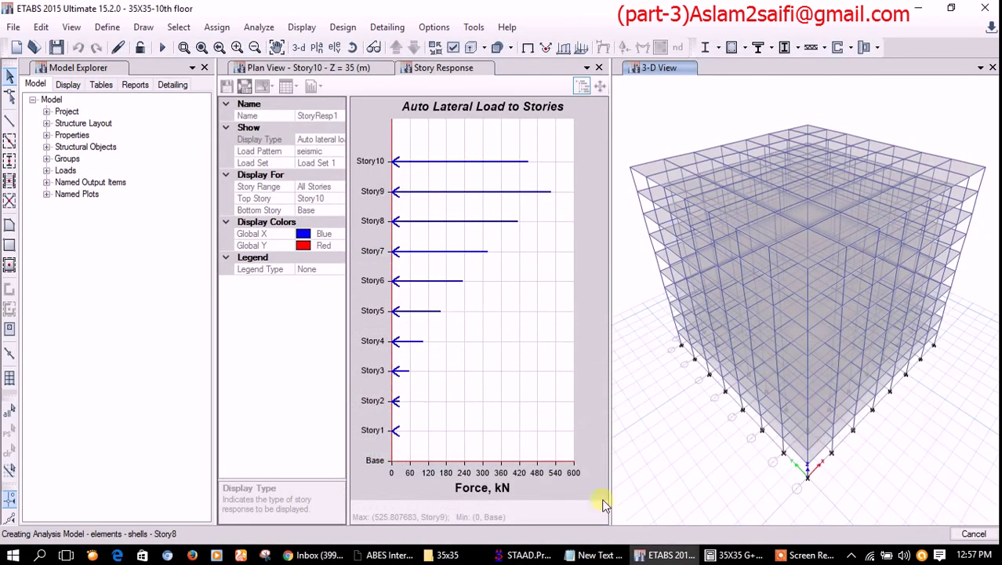
{"action": "left_click", "coordinate": [601, 555]}
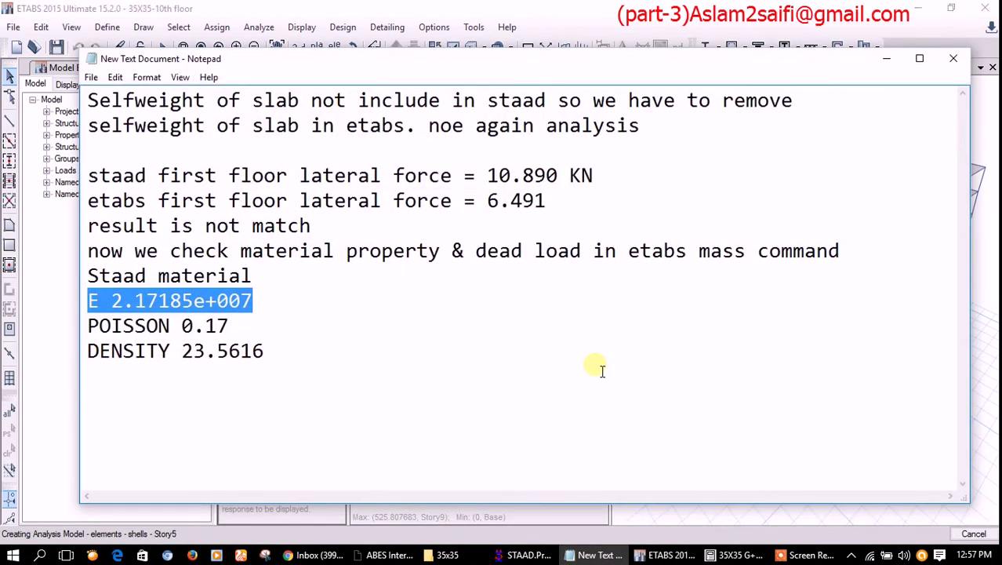
{"action": "key", "text": "Down"}
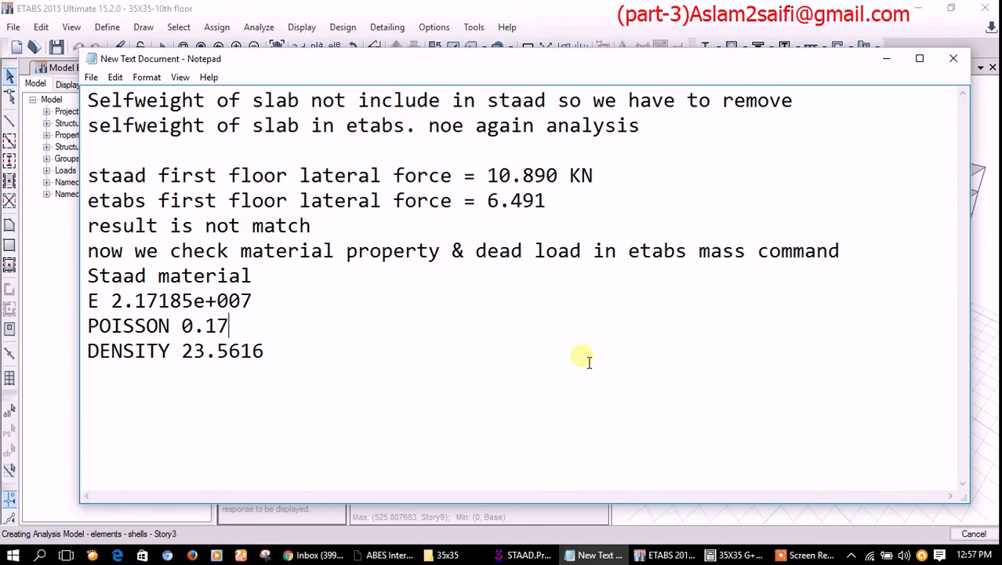
{"action": "key", "text": "Return"}
Step: Type a 'wait....' line of dots ending in 'done' once the analysis finishes
{"action": "type", "text": "wait....."}
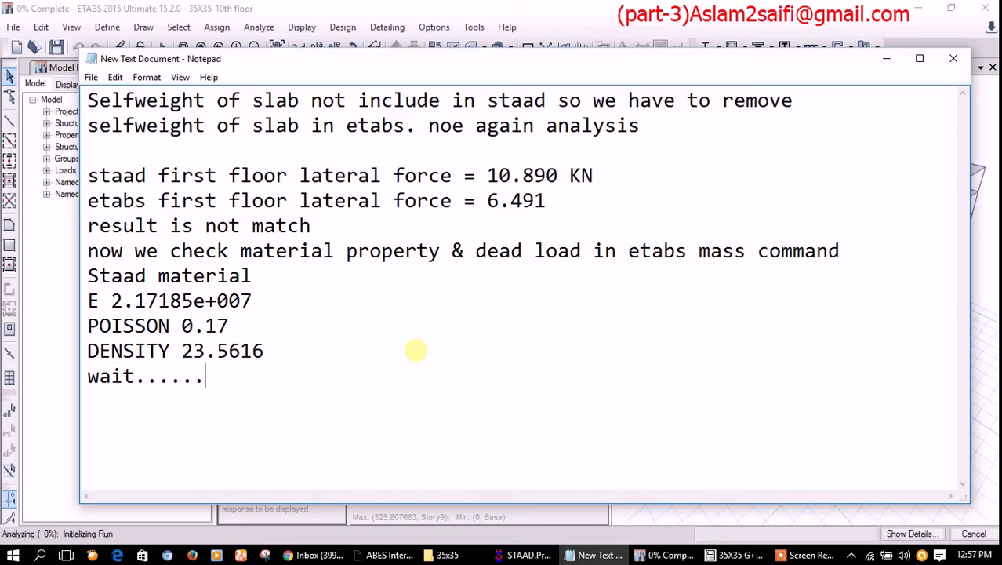
{"action": "type", "text": "."}
{"action": "type", "text": "."}
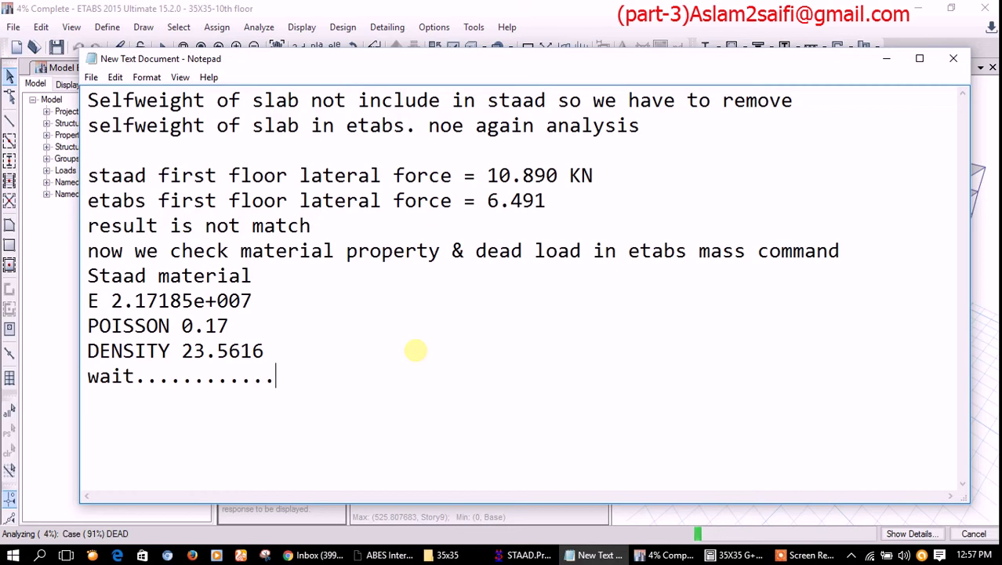
{"action": "type", "text": ".........."}
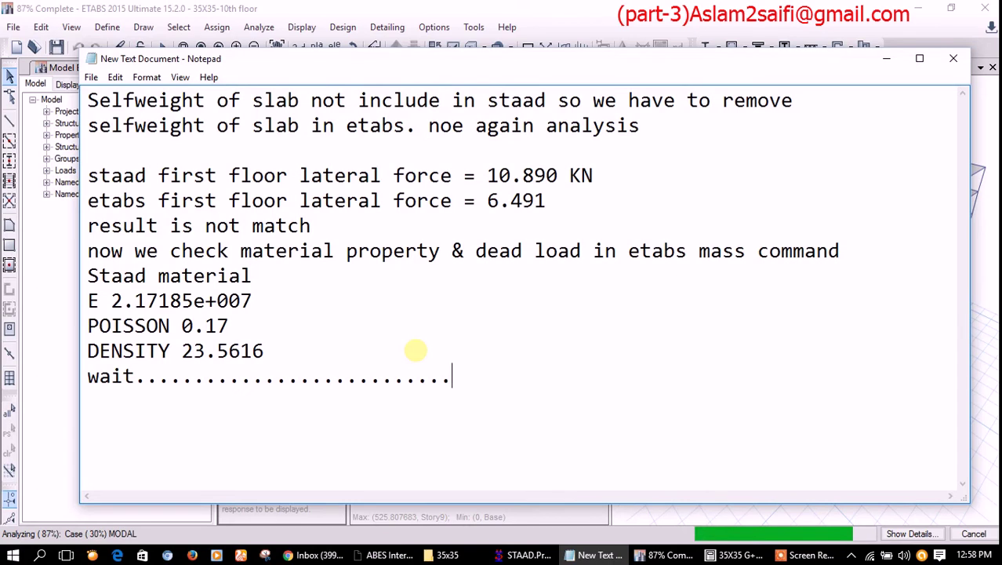
{"action": "type", "text": "..."}
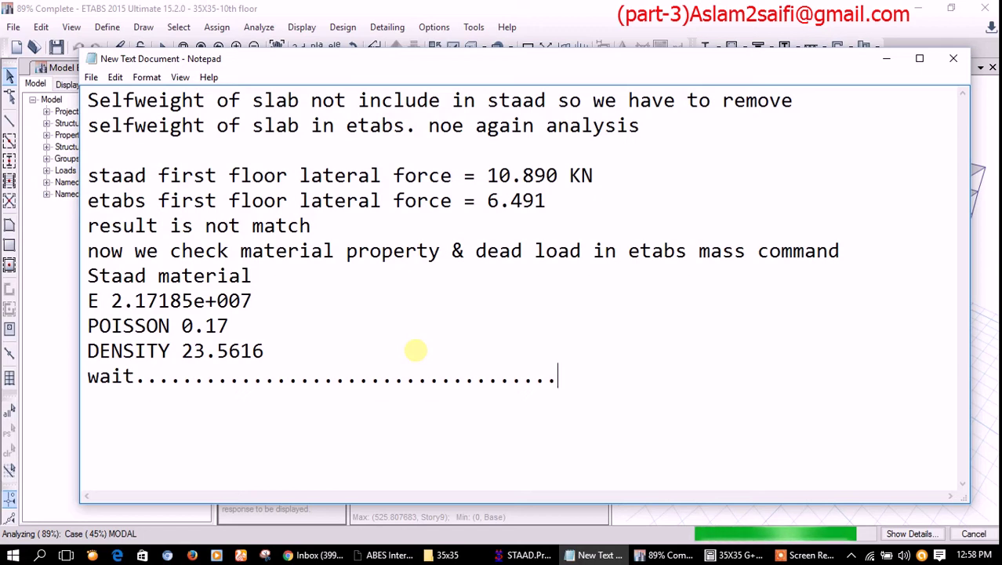
{"action": "type", "text": "....."}
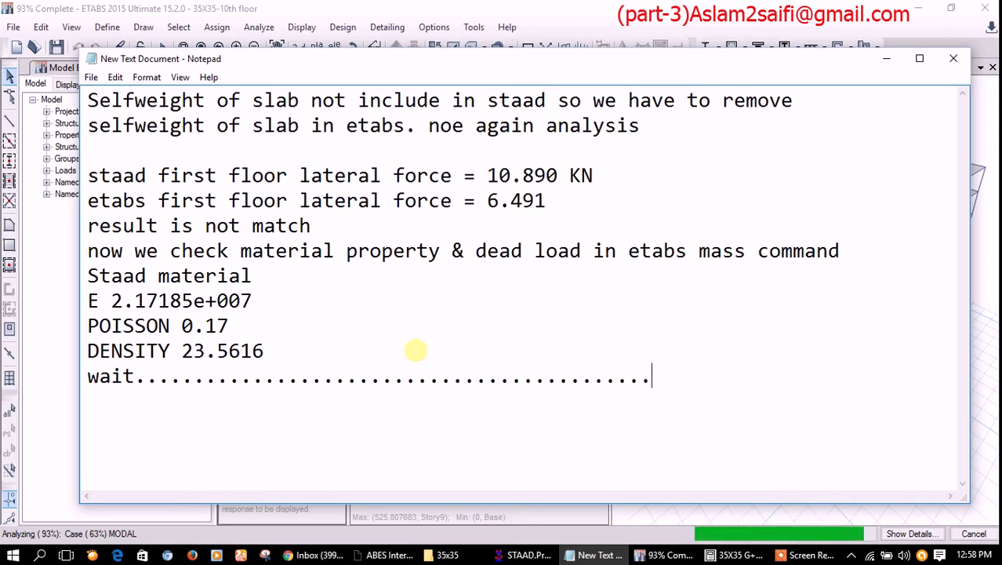
{"action": "type", "text": ".."}
{"action": "type", "text": "..........."}
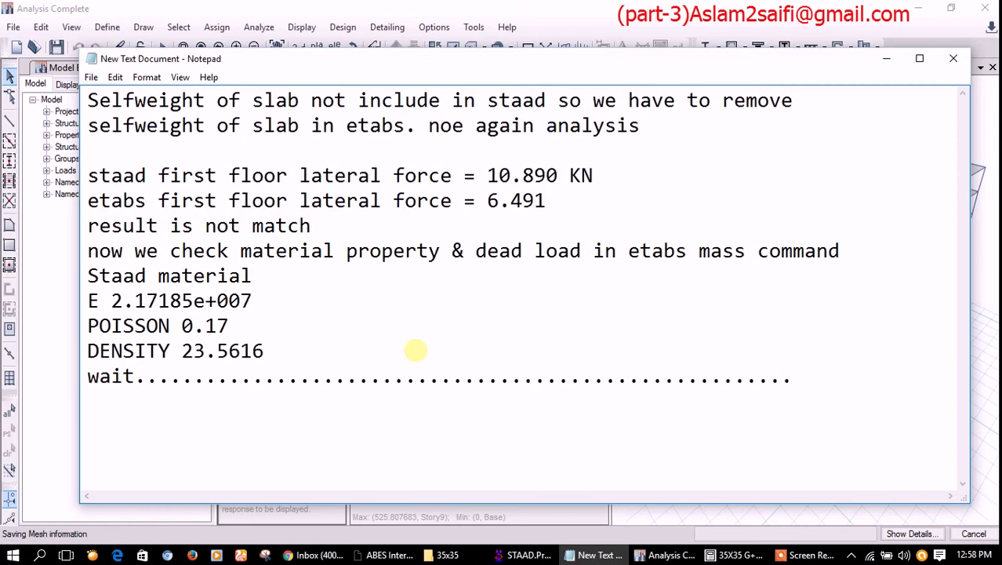
{"action": "type", "text": "."}
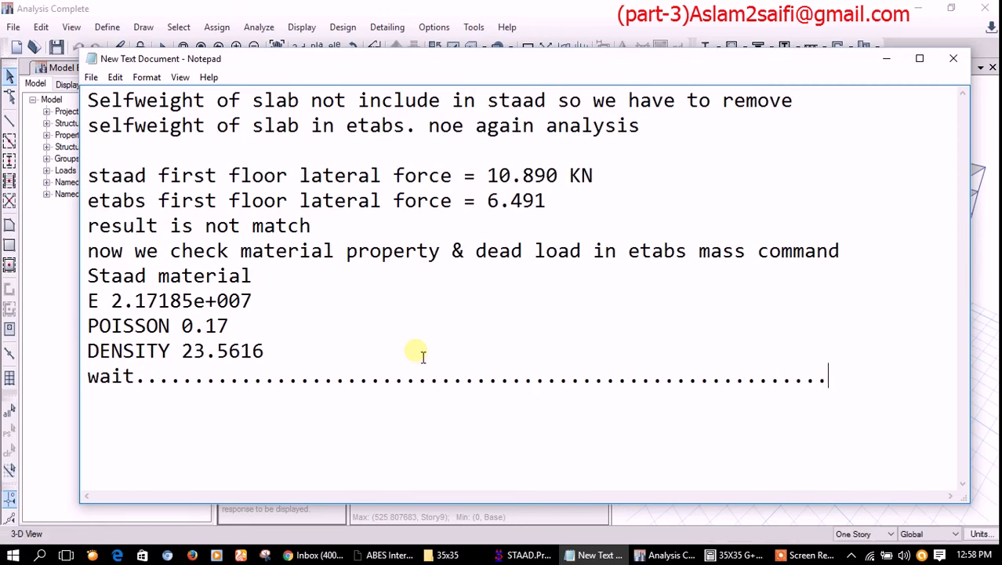
{"action": "type", "text": ".."}
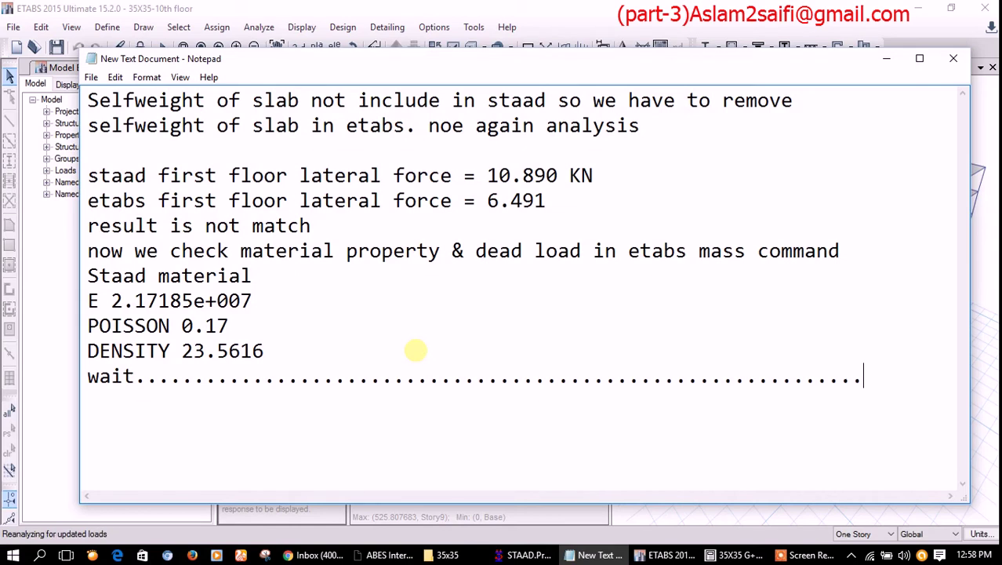
{"action": "type", "text": ".."}
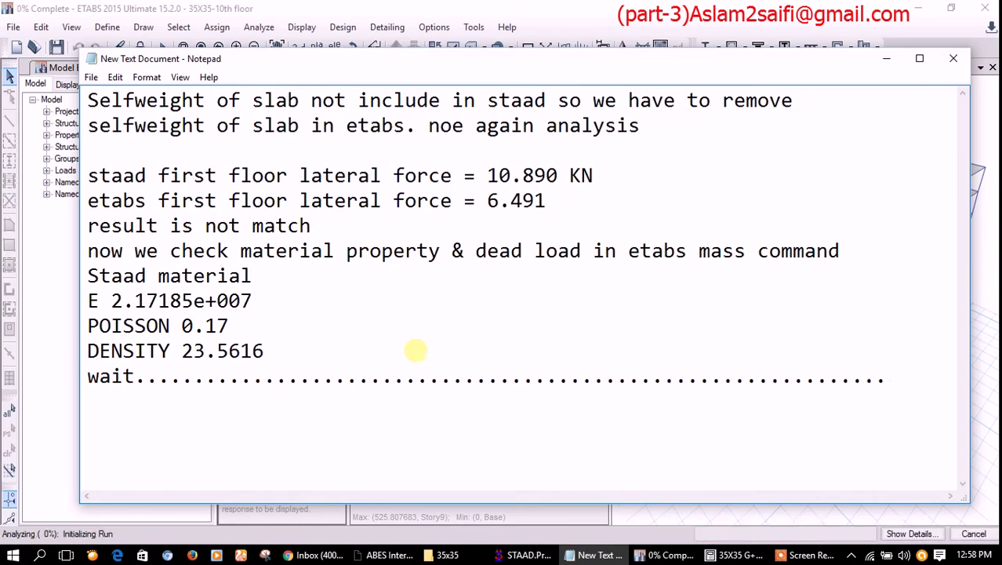
{"action": "type", "text": "....."}
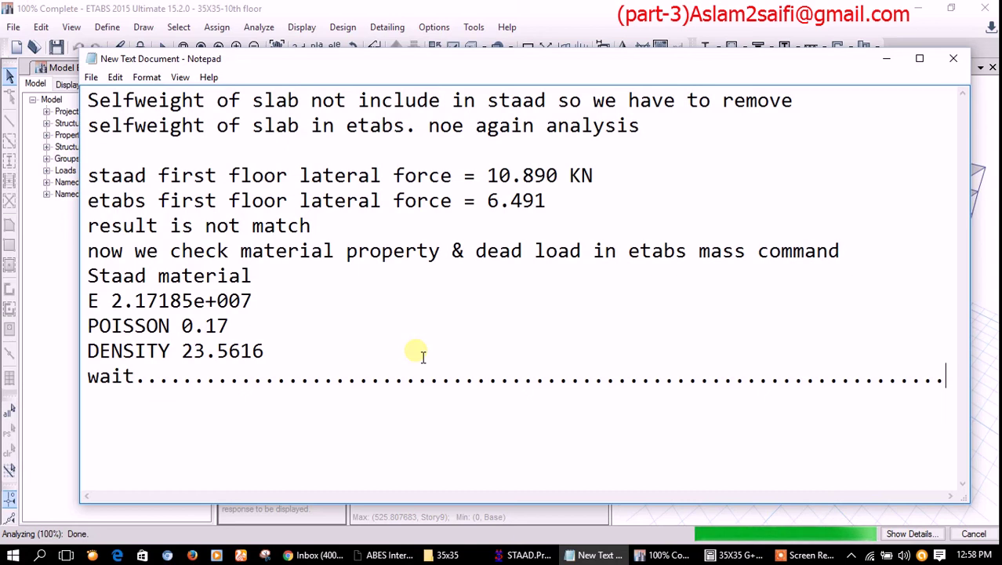
{"action": "key", "text": "Return"}
{"action": "type", "text": "............."}
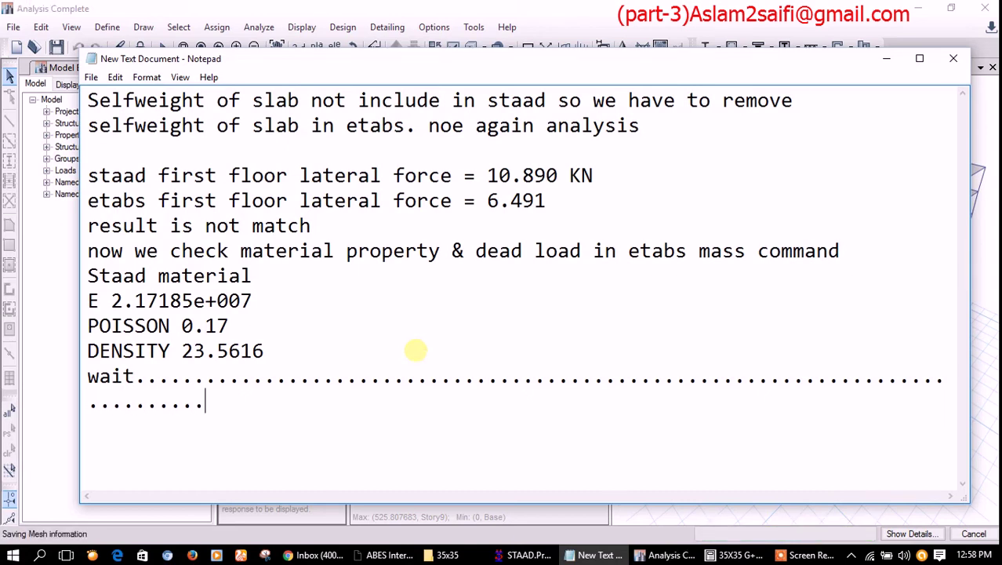
{"action": "type", "text": "....."}
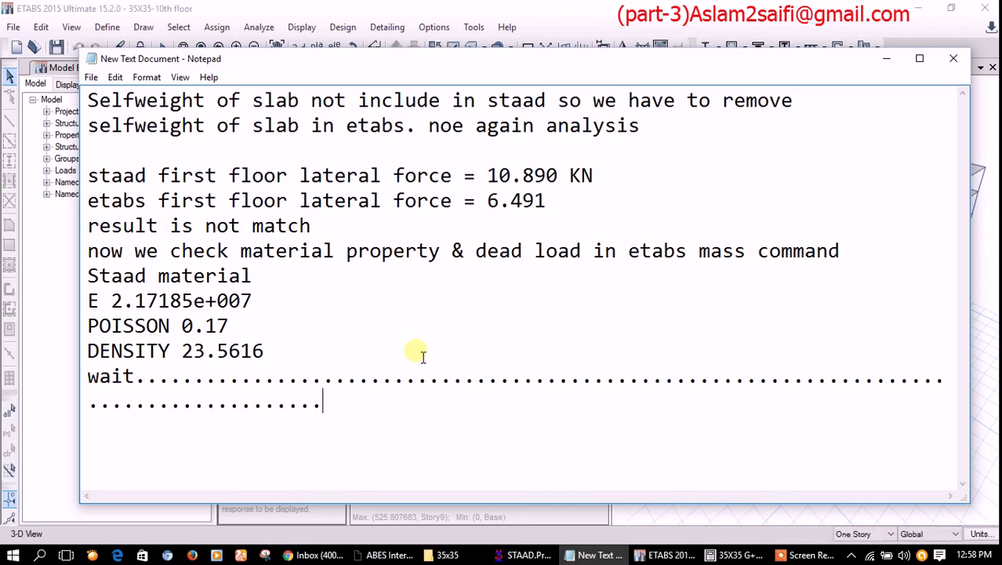
{"action": "type", "text": "........"}
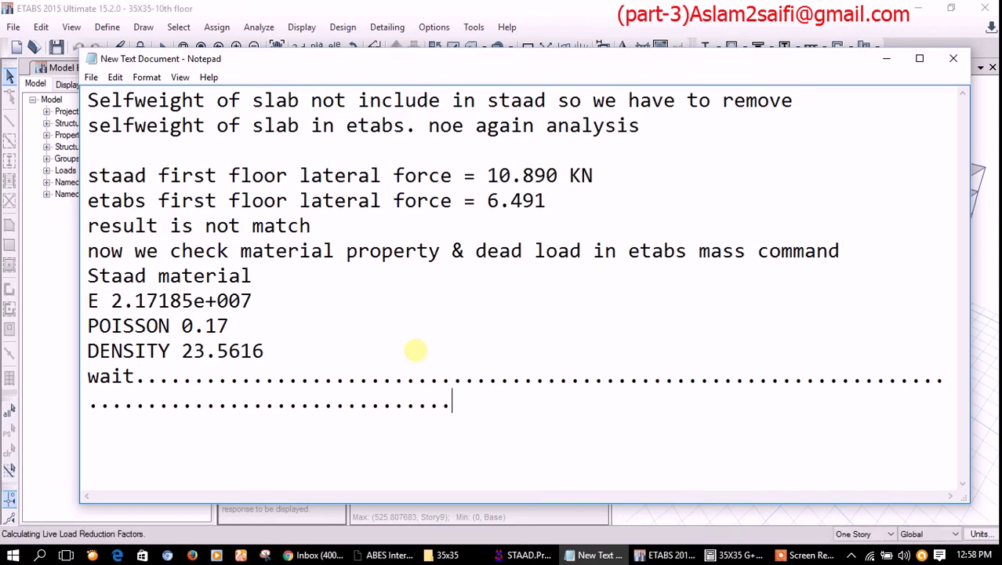
{"action": "type", "text": "......"}
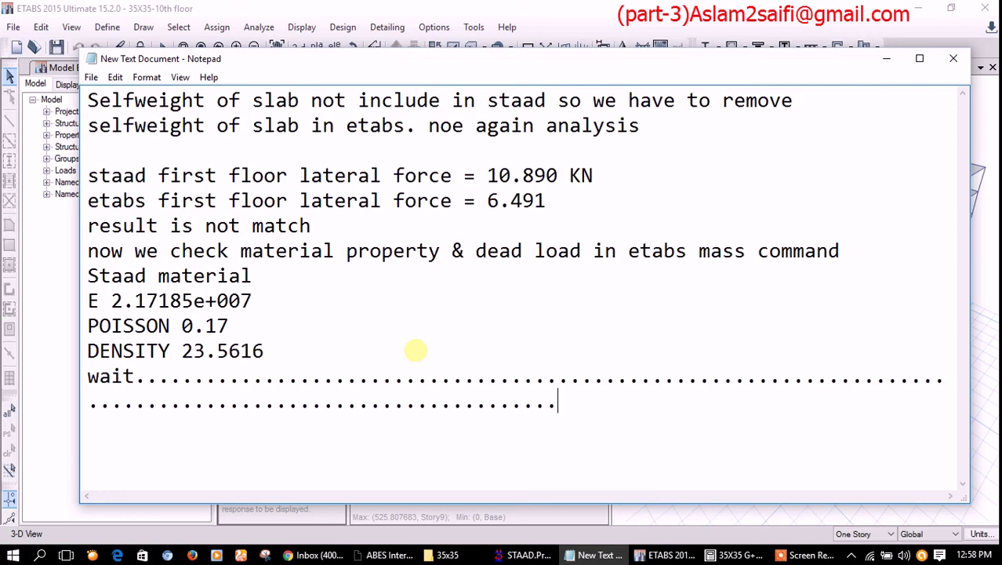
{"action": "type", "text": ".......done"}
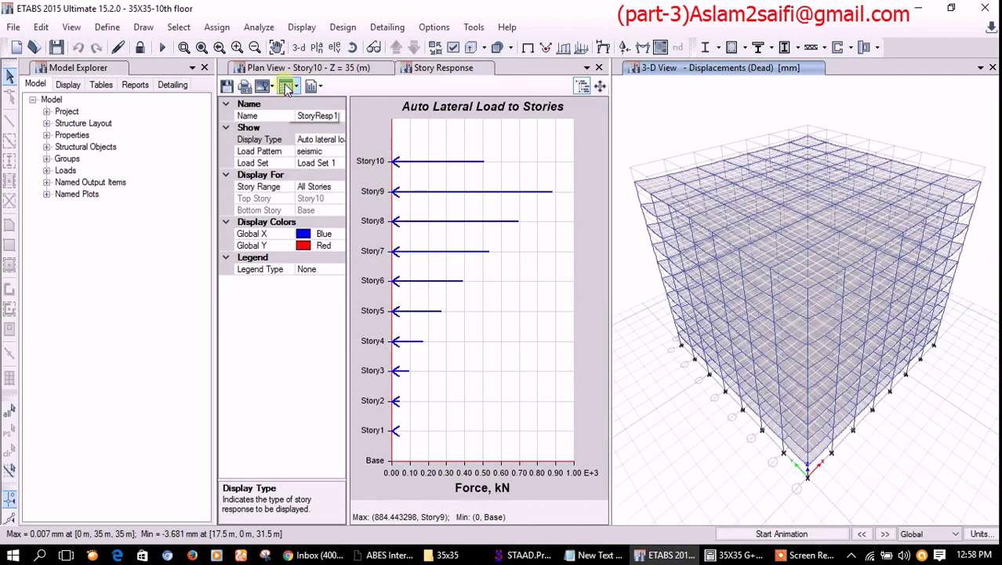
Step: Show the formatted story forces table, with Story1 now at 10.9191 kN
{"action": "left_click", "coordinate": [287, 86]}
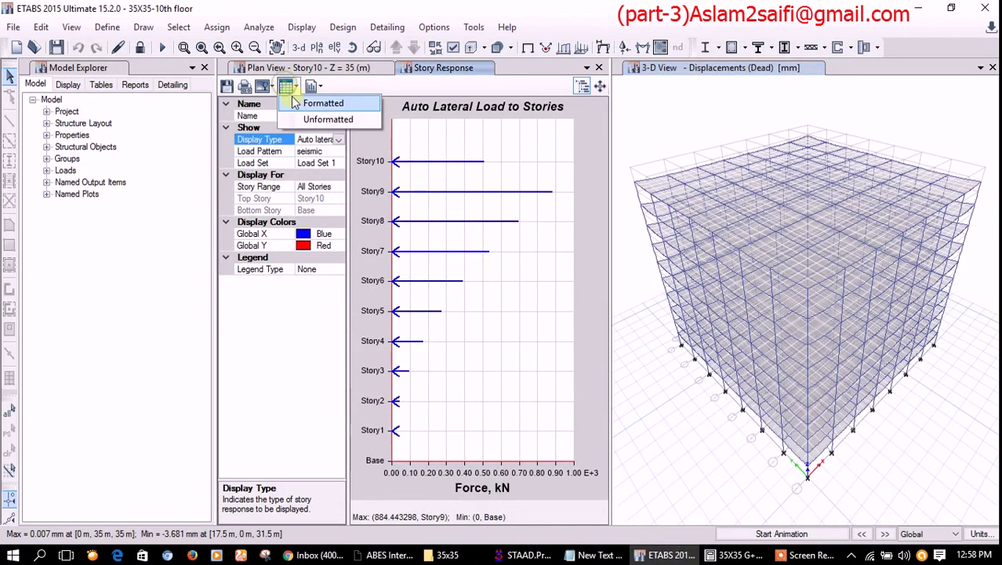
{"action": "left_click", "coordinate": [317, 100]}
{"action": "left_click", "coordinate": [564, 337]}
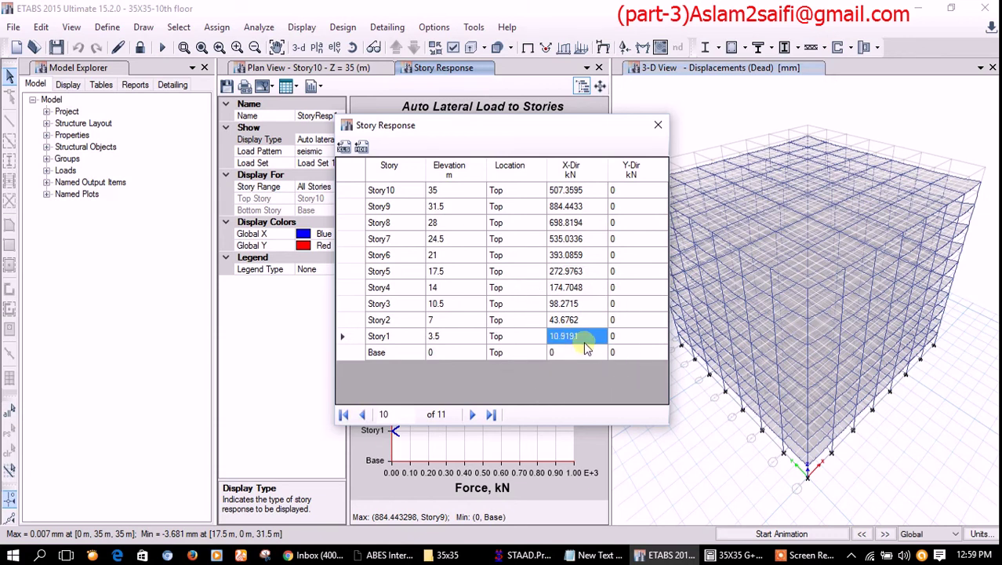
Step: Replace 6.491 with '10.9191 KN Approx equal' on the ETABS lateral force line
{"action": "left_click", "coordinate": [598, 555]}
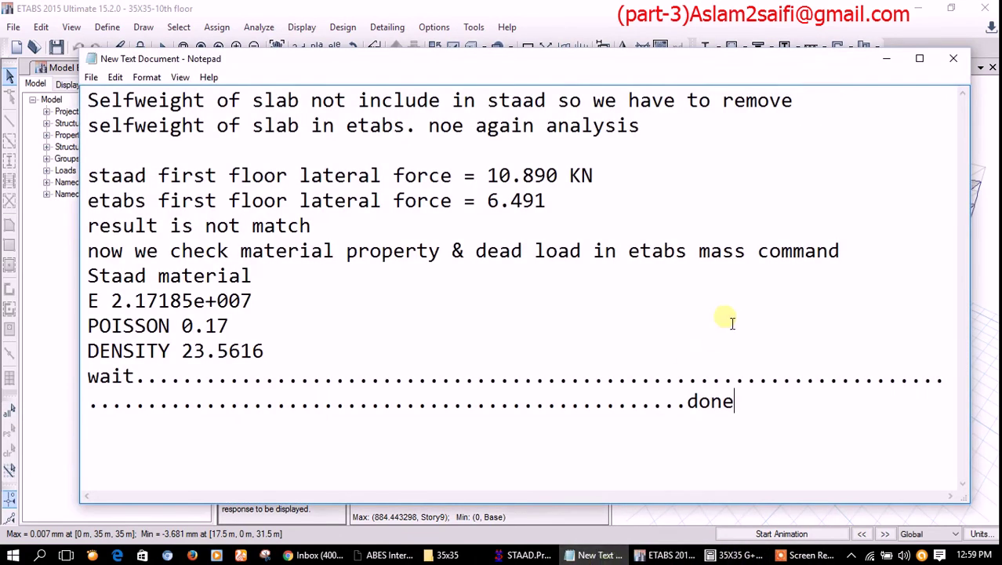
{"action": "left_click_drag", "start_coordinate": [488, 201], "coordinate": [589, 201]}
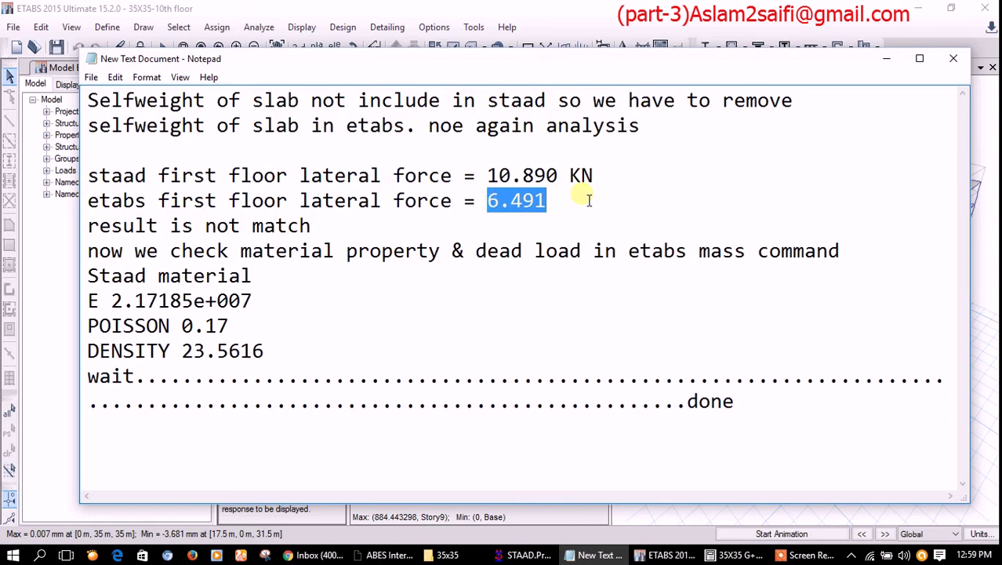
{"action": "type", "text": "10.9191 "}
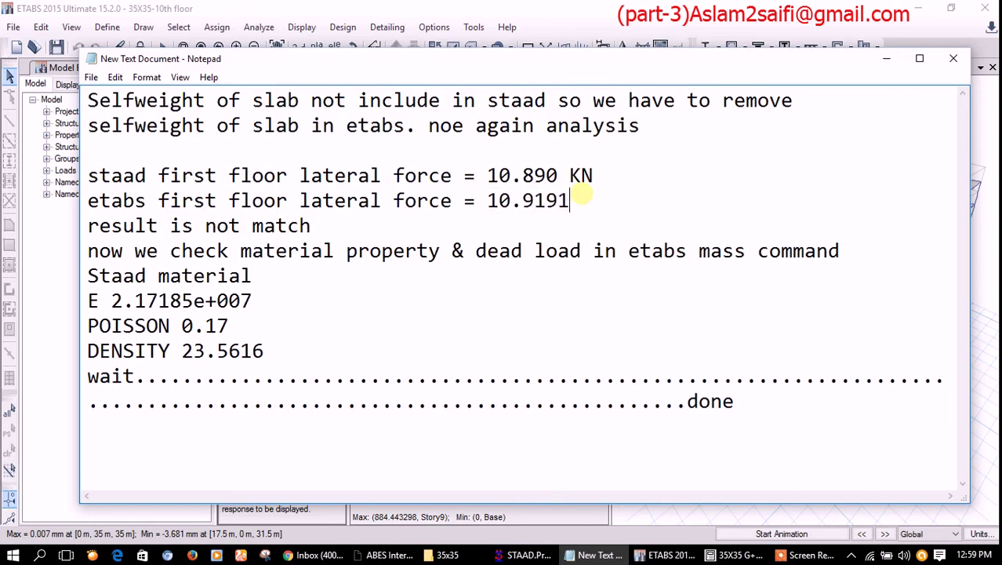
{"action": "type", "text": "Kn"}
{"action": "key", "text": "BackSpace"}
{"action": "key", "text": "BackSpace"}
{"action": "type", "text": "N "}
{"action": "type", "text": "A"}
{"action": "key", "text": "BackSpace"}
{"action": "type", "text": "Approx "}
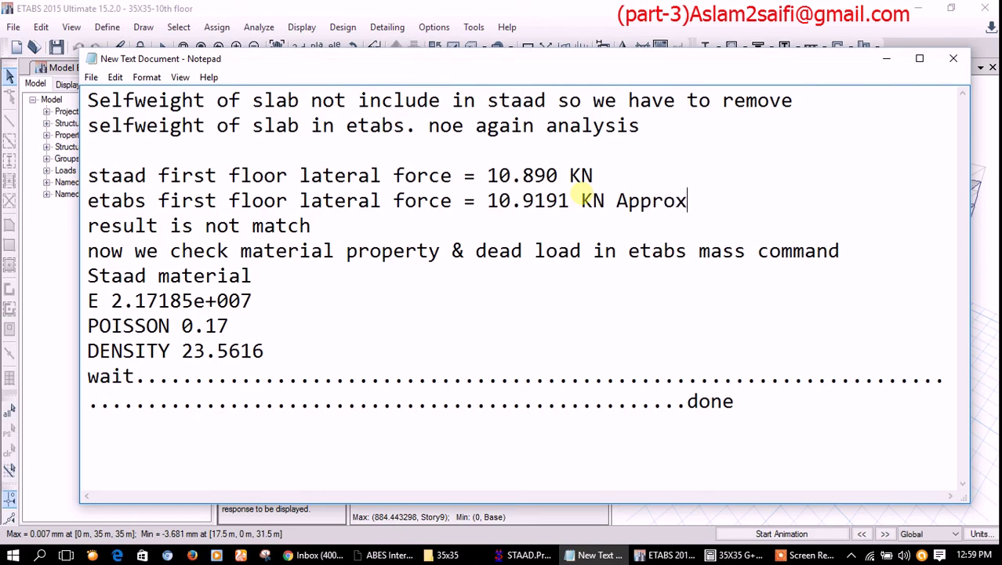
{"action": "type", "text": "e"}
{"action": "type", "text": "qual"}
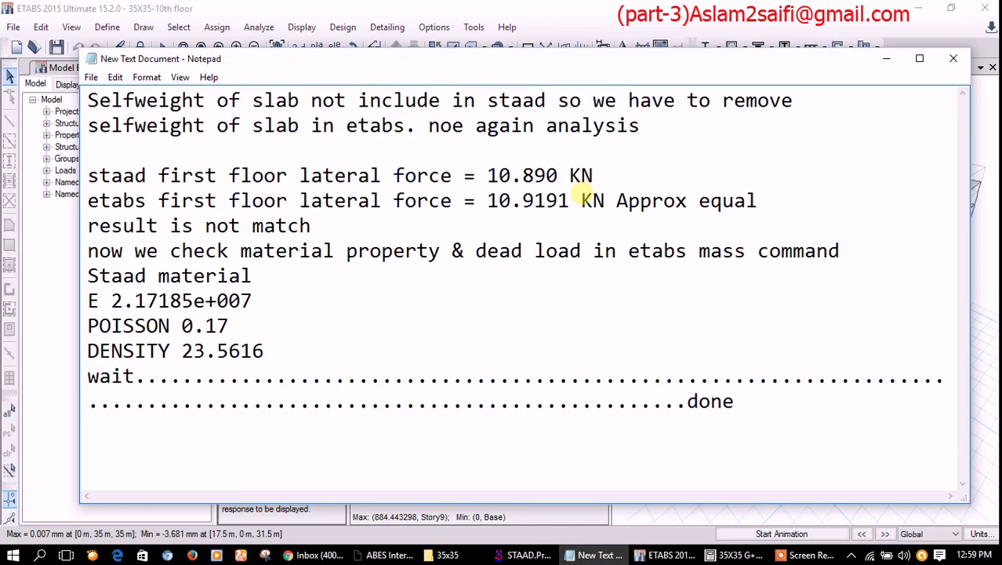
Step: Minimize the notes and handwrite 'Thank you' across the top of the Story Response table
{"action": "left_click", "coordinate": [886, 58]}
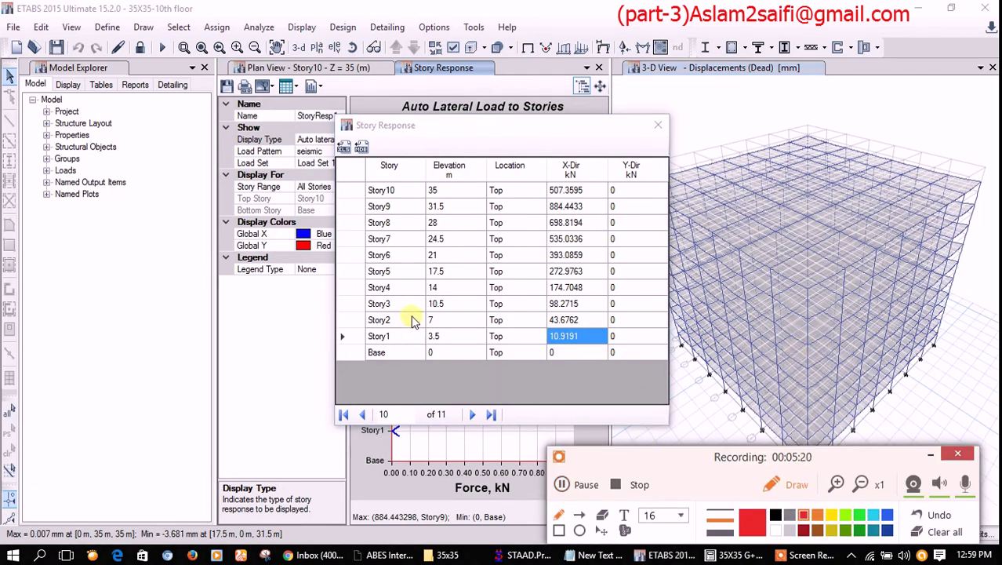
{"action": "mouse_move", "coordinate": [339, 199]}
{"action": "left_mouse_down"}
{"action": "mouse_move", "coordinate": [366, 191]}
{"action": "mouse_move", "coordinate": [367, 210]}
{"action": "mouse_move", "coordinate": [395, 196]}
{"action": "mouse_move", "coordinate": [409, 206]}
{"action": "mouse_move", "coordinate": [424, 188]}
{"action": "mouse_move", "coordinate": [417, 205]}
{"action": "mouse_move", "coordinate": [465, 196]}
{"action": "mouse_move", "coordinate": [470, 208]}
{"action": "left_mouse_up"}
{"action": "mouse_move", "coordinate": [486, 174]}
{"action": "left_mouse_down"}
{"action": "mouse_move", "coordinate": [494, 188]}
{"action": "mouse_move", "coordinate": [492, 174]}
{"action": "mouse_move", "coordinate": [537, 186]}
{"action": "left_mouse_up"}
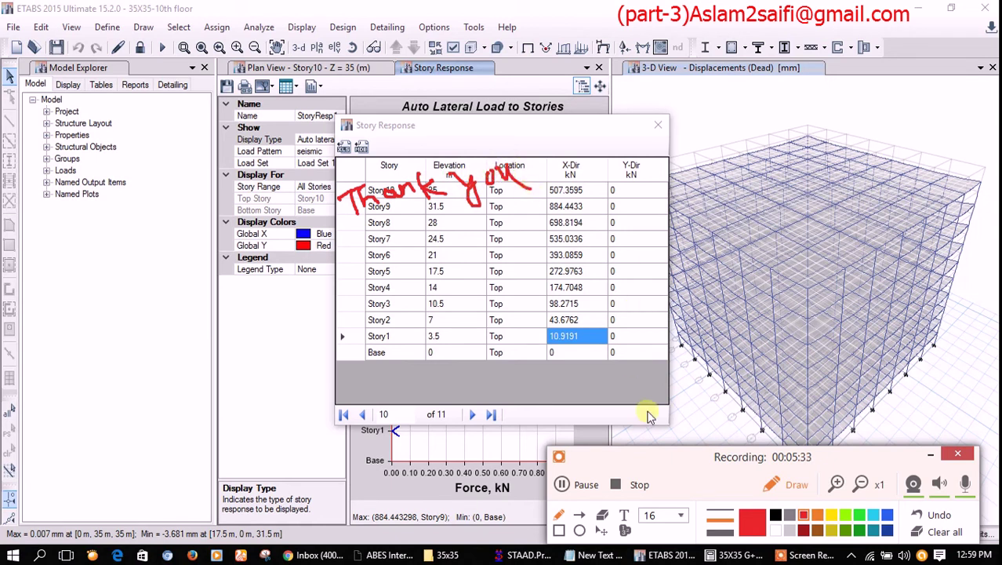
Step: Add a size-34 text note 'subscribe my channel for more videos' near Story3 and Story4
{"action": "left_click", "coordinate": [625, 513]}
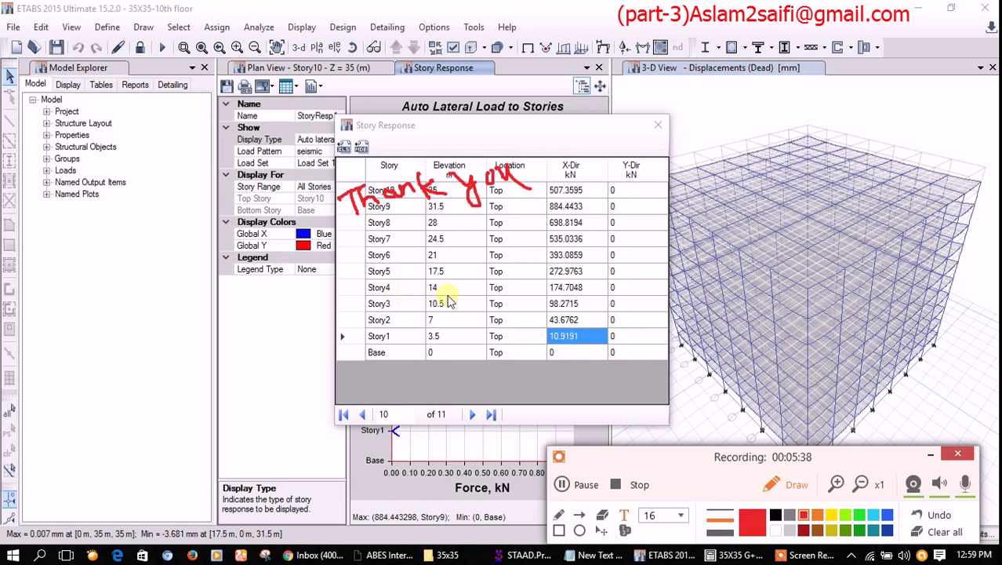
{"action": "left_click", "coordinate": [680, 515]}
{"action": "scroll", "coordinate": [670, 462], "scroll_direction": "down", "scroll_amount": 1}
{"action": "scroll", "coordinate": [662, 475], "scroll_direction": "down", "scroll_amount": 3}
{"action": "scroll", "coordinate": [660, 477], "scroll_direction": "down", "scroll_amount": 2}
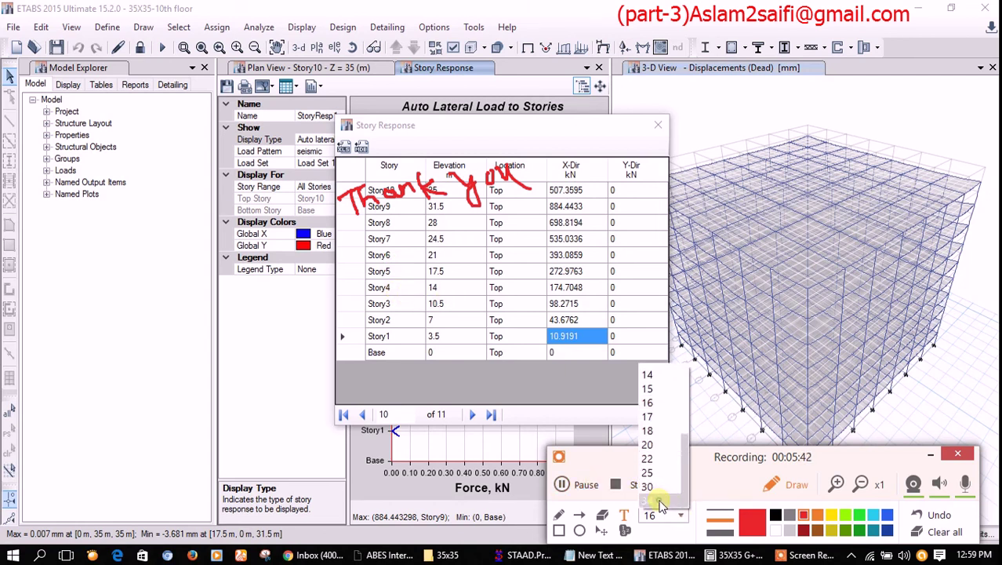
{"action": "left_click", "coordinate": [651, 486]}
{"action": "left_click_drag", "start_coordinate": [464, 296], "coordinate": [487, 306]}
{"action": "type", "text": "subscribe my channel "}
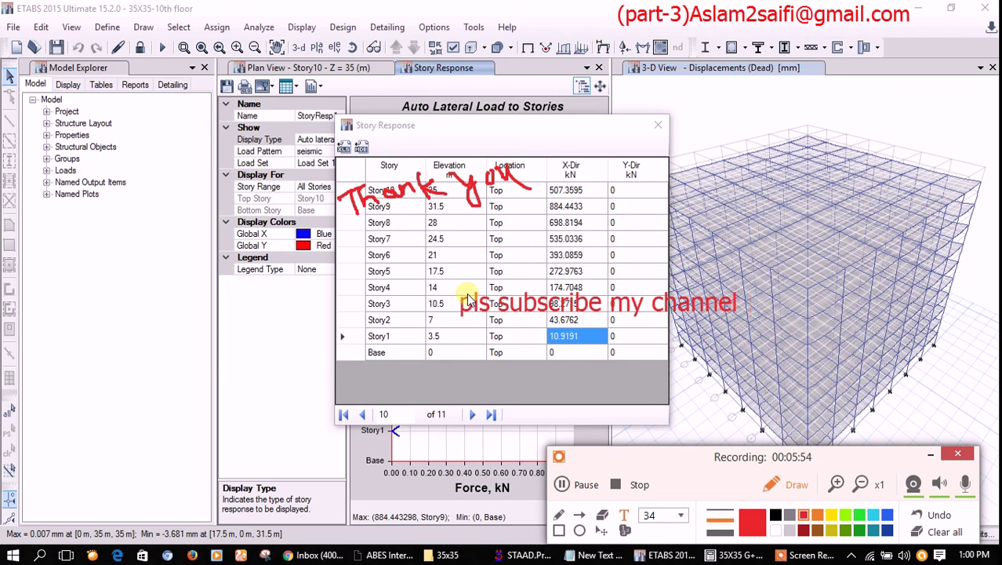
{"action": "type", "text": "for more vid"}
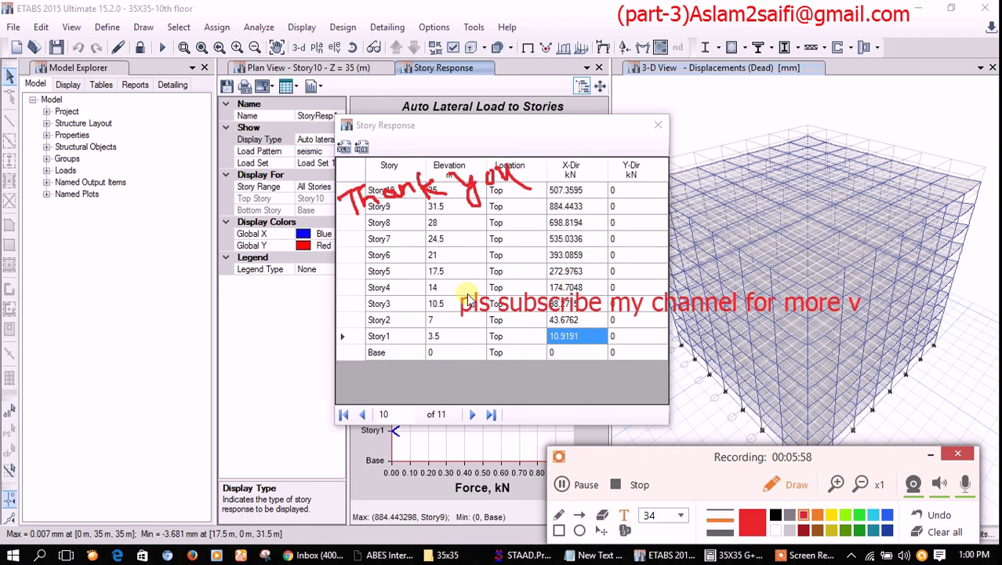
{"action": "type", "text": "eos"}
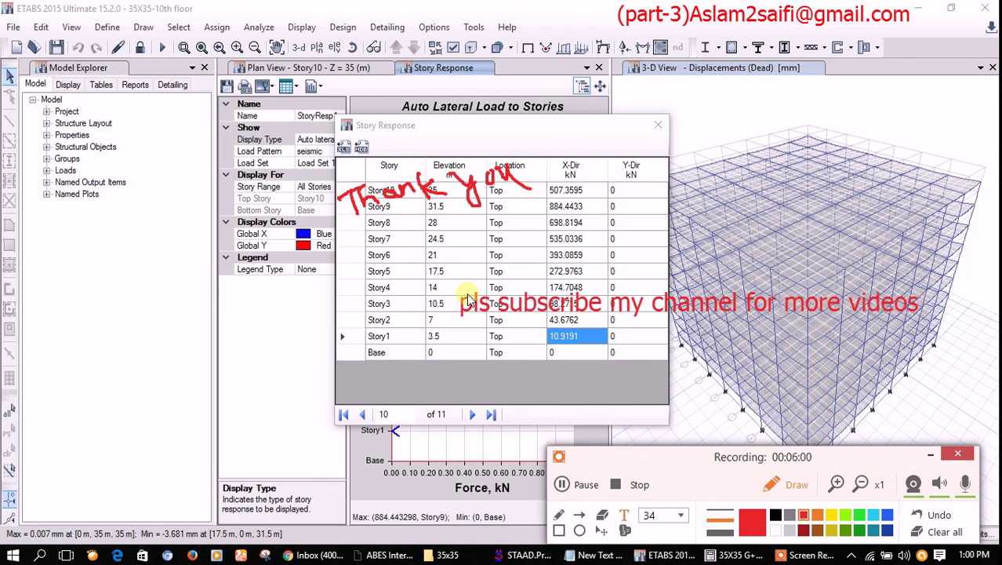